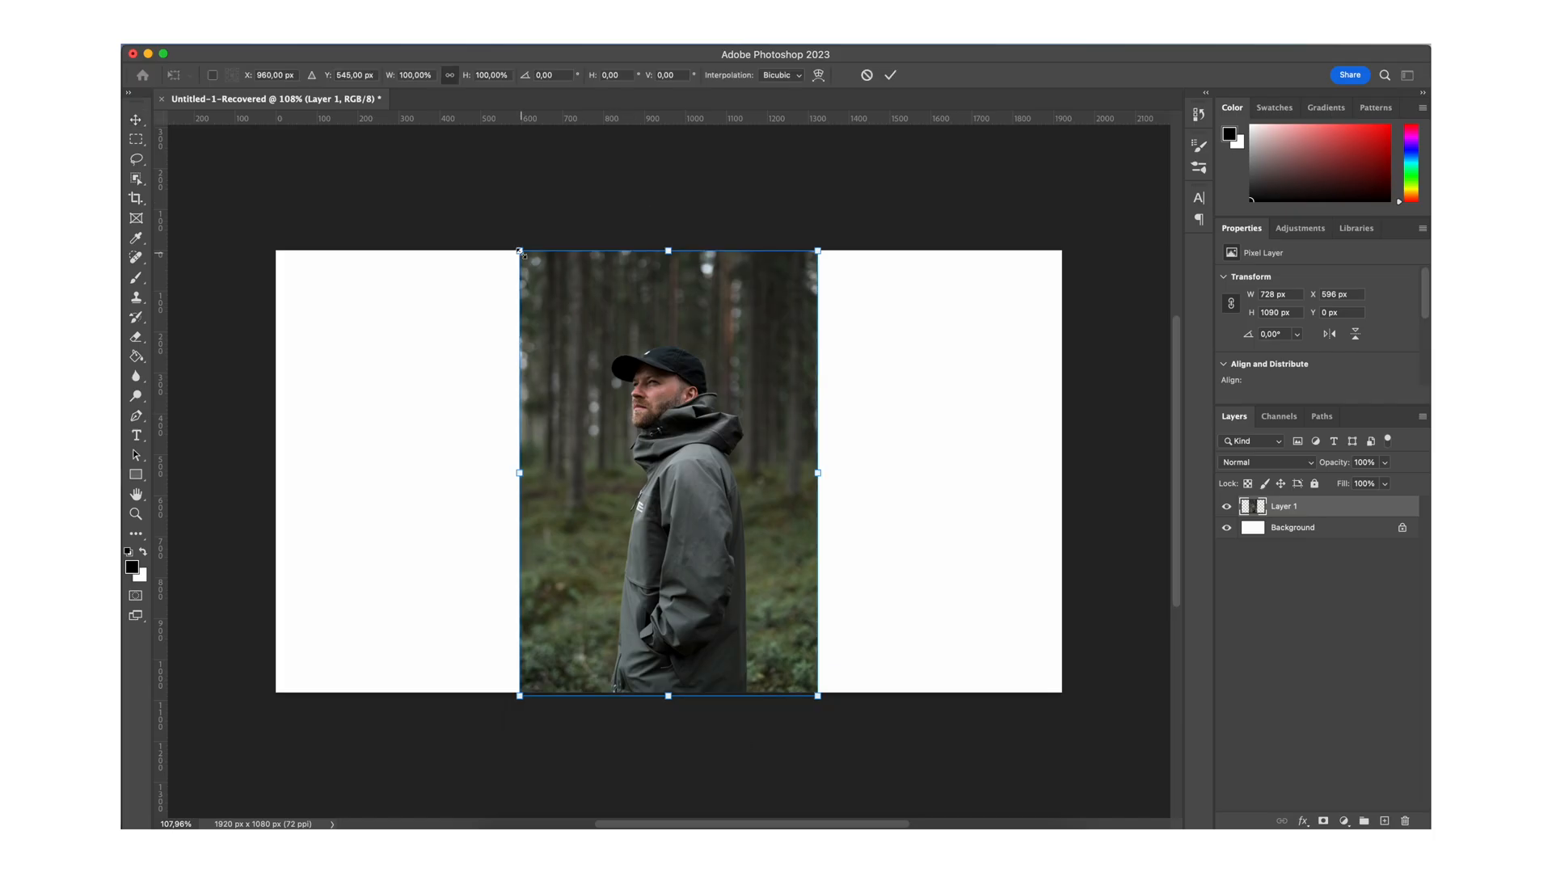
Enlarge and reposition the forest portrait on Layer 1 so that it covers the whole canvas
drag(520, 252, 171, 162)
drag(475, 197, 390, 307)
key(super+minus)
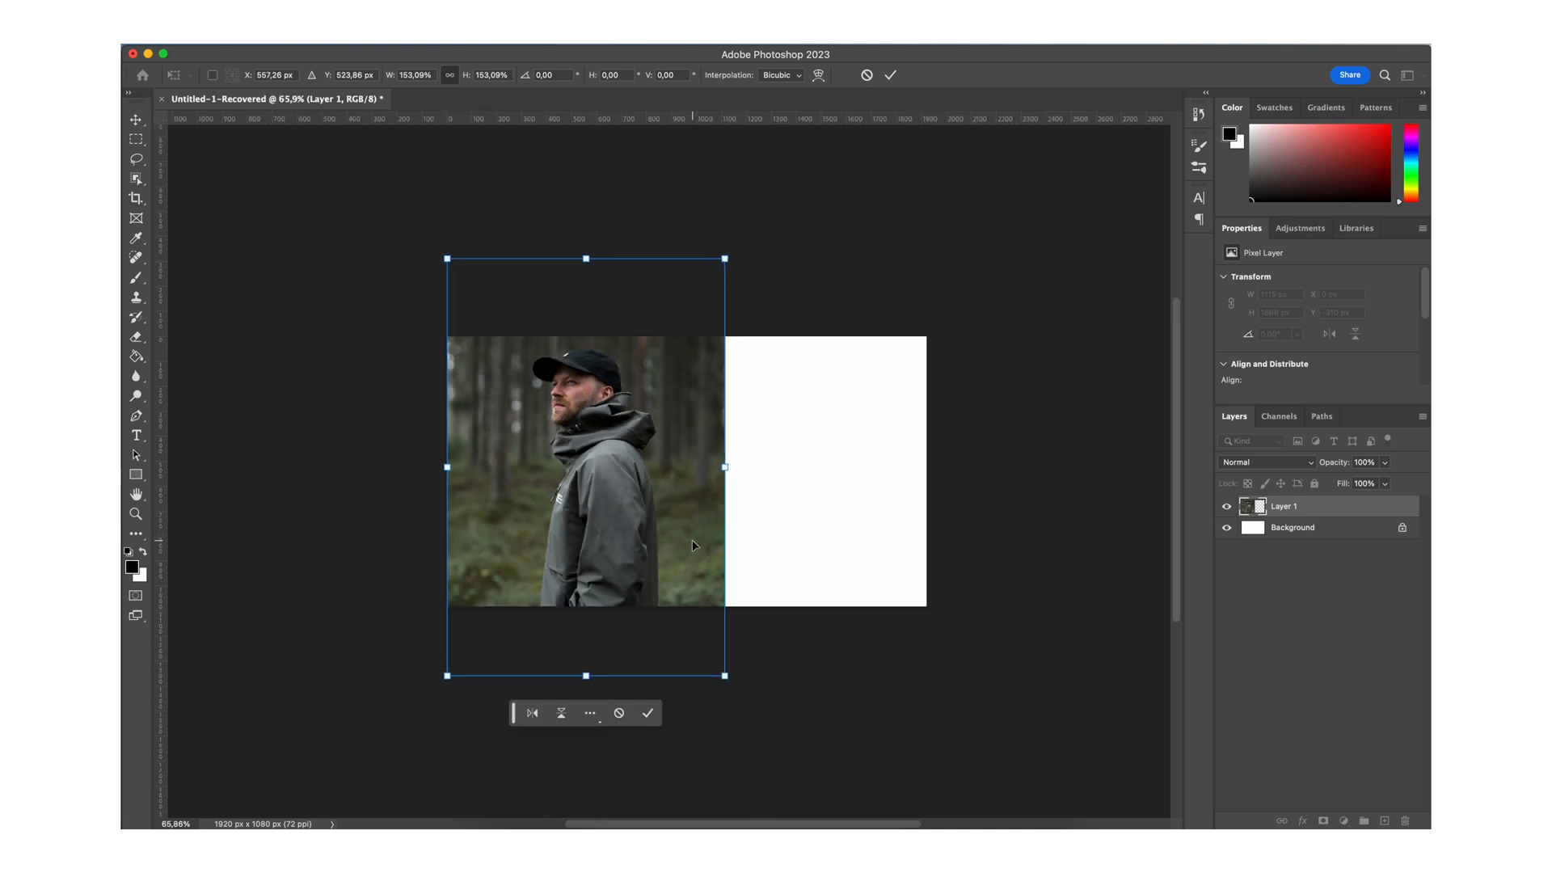
drag(726, 677, 894, 623)
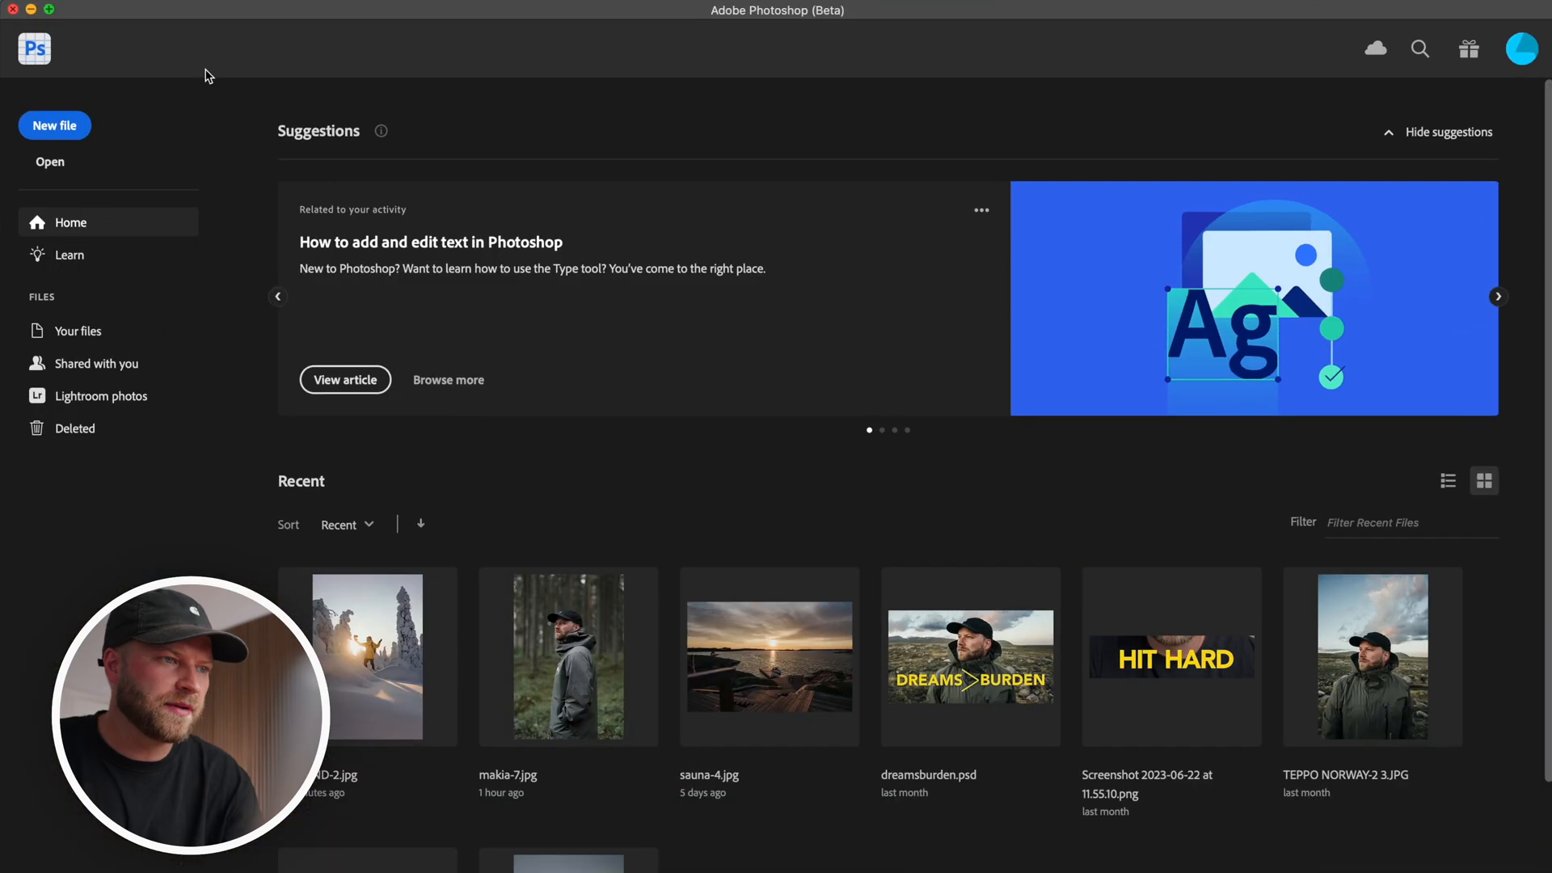
Create a new 1920 x 1080 px landscape document at 72 pixels/inch with a white background
click(178, 2)
click(192, 12)
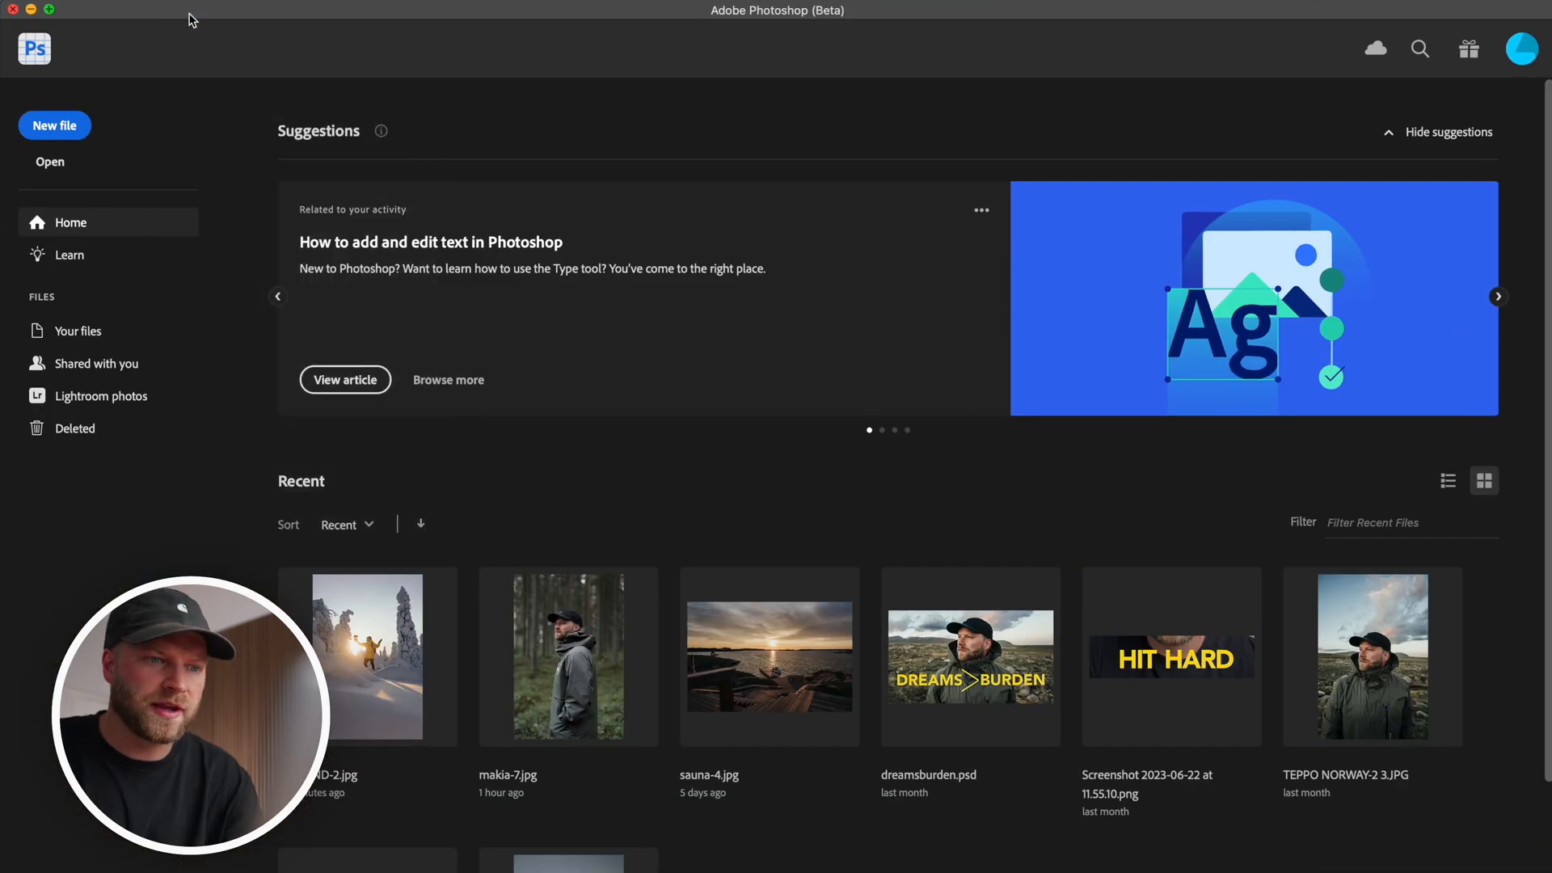
click(563, 470)
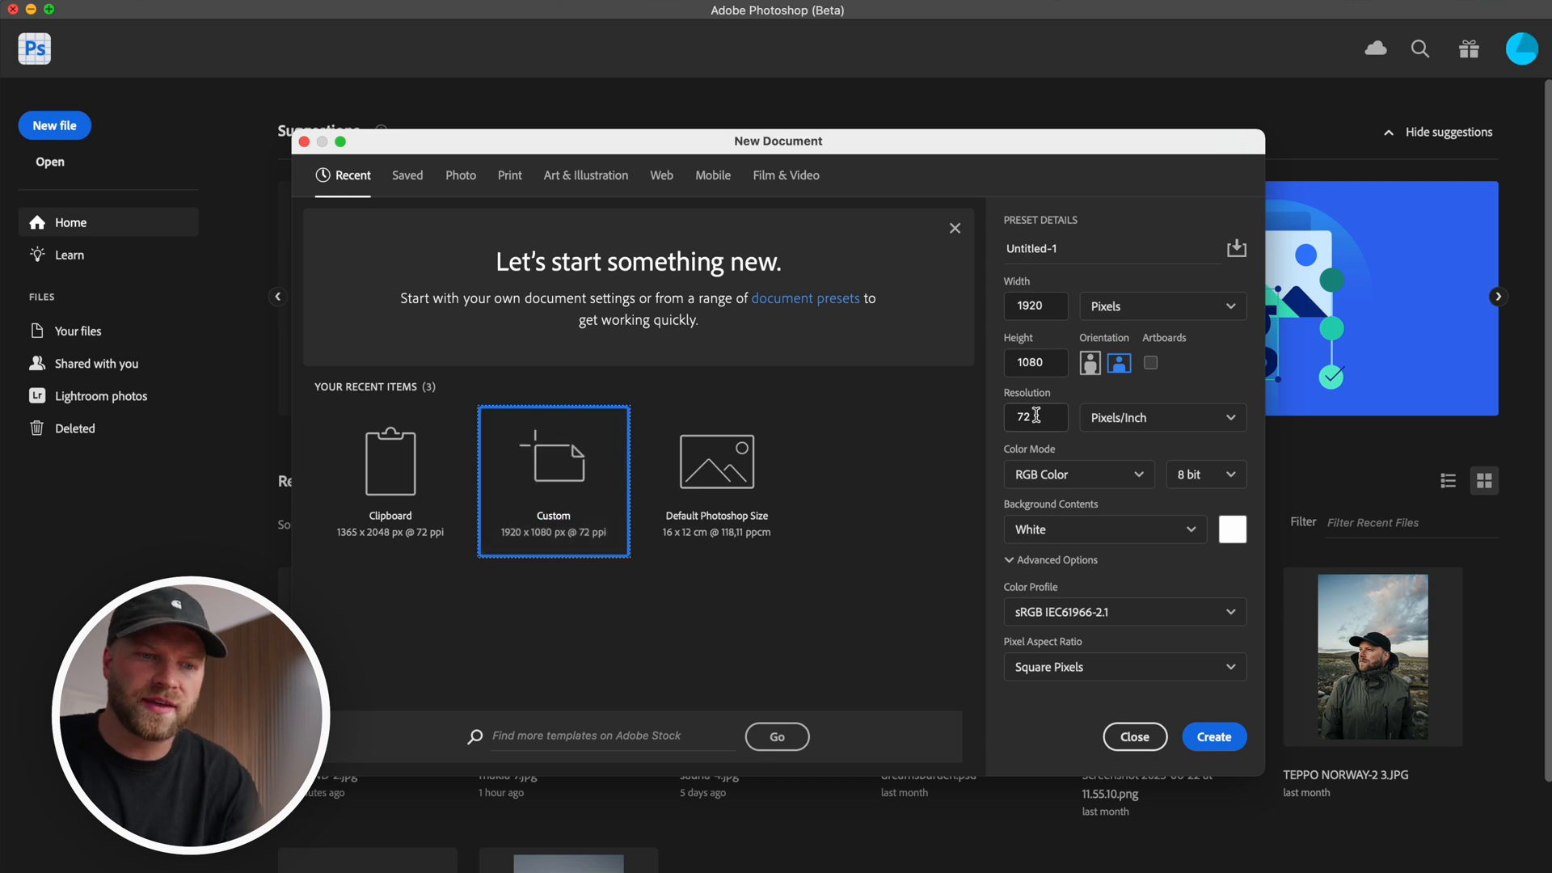
click(1214, 737)
scroll(912, 605, down, 1)
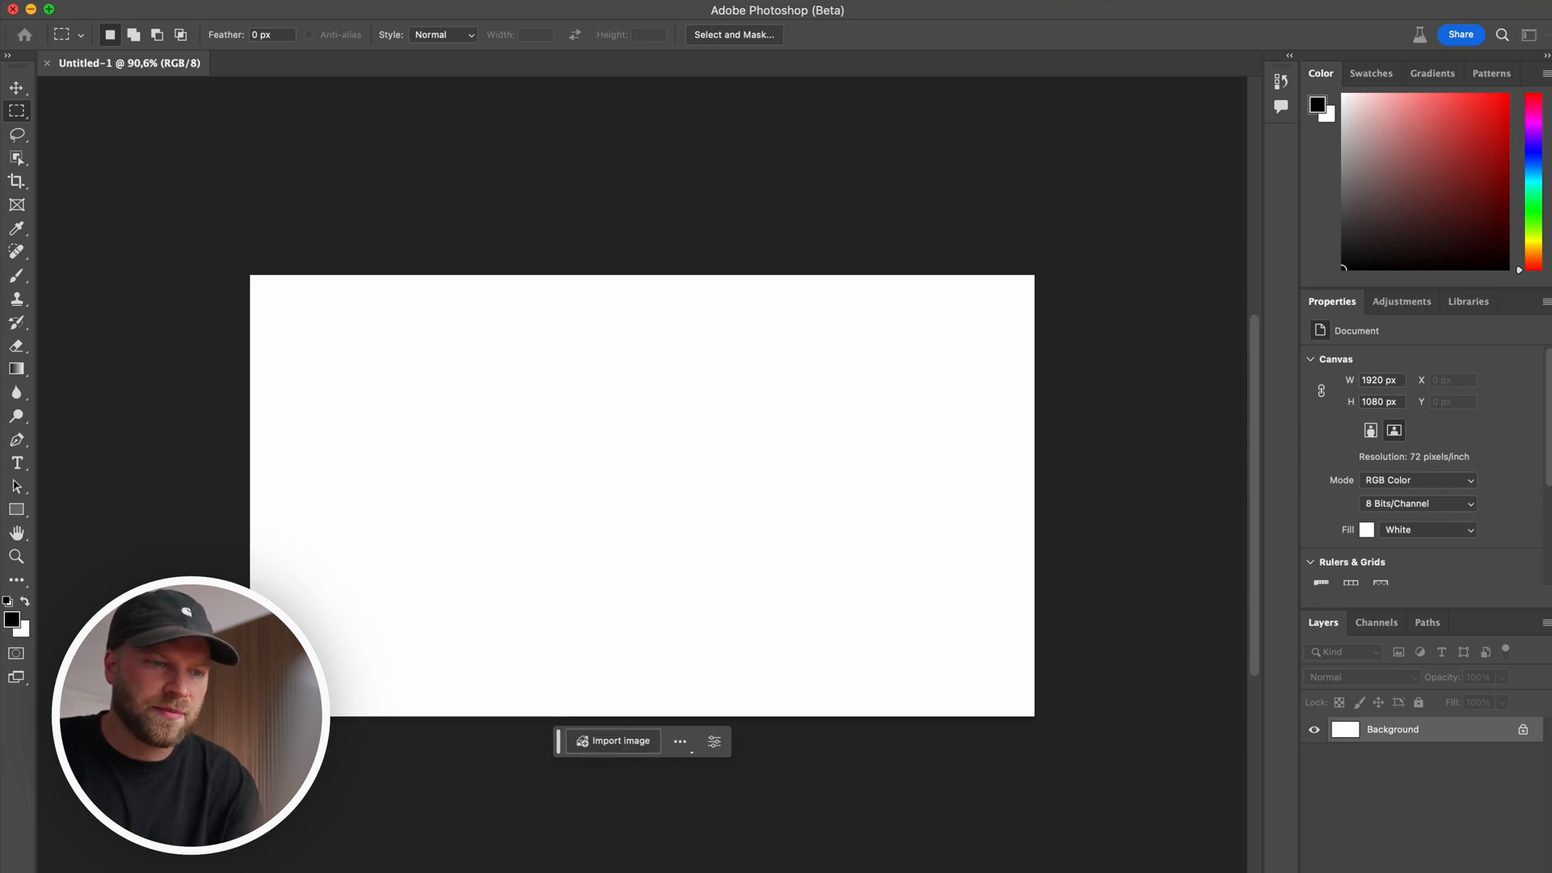
Place the LAPLAND-2 photo at full canvas height in the centre of the blank canvas
click(631, 739)
double_click(671, 374)
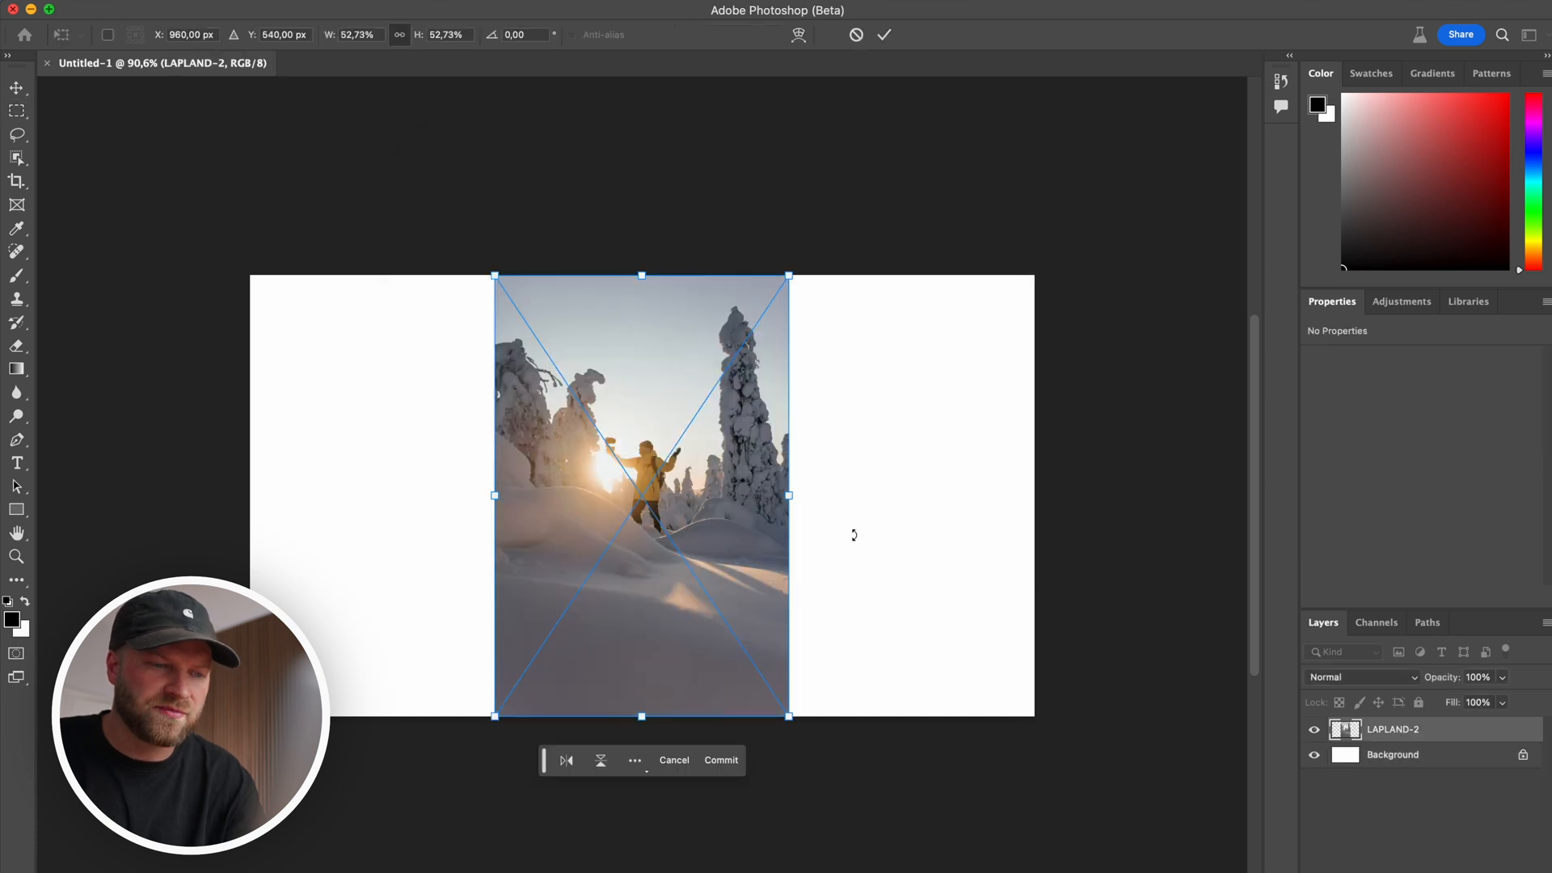
key(Return)
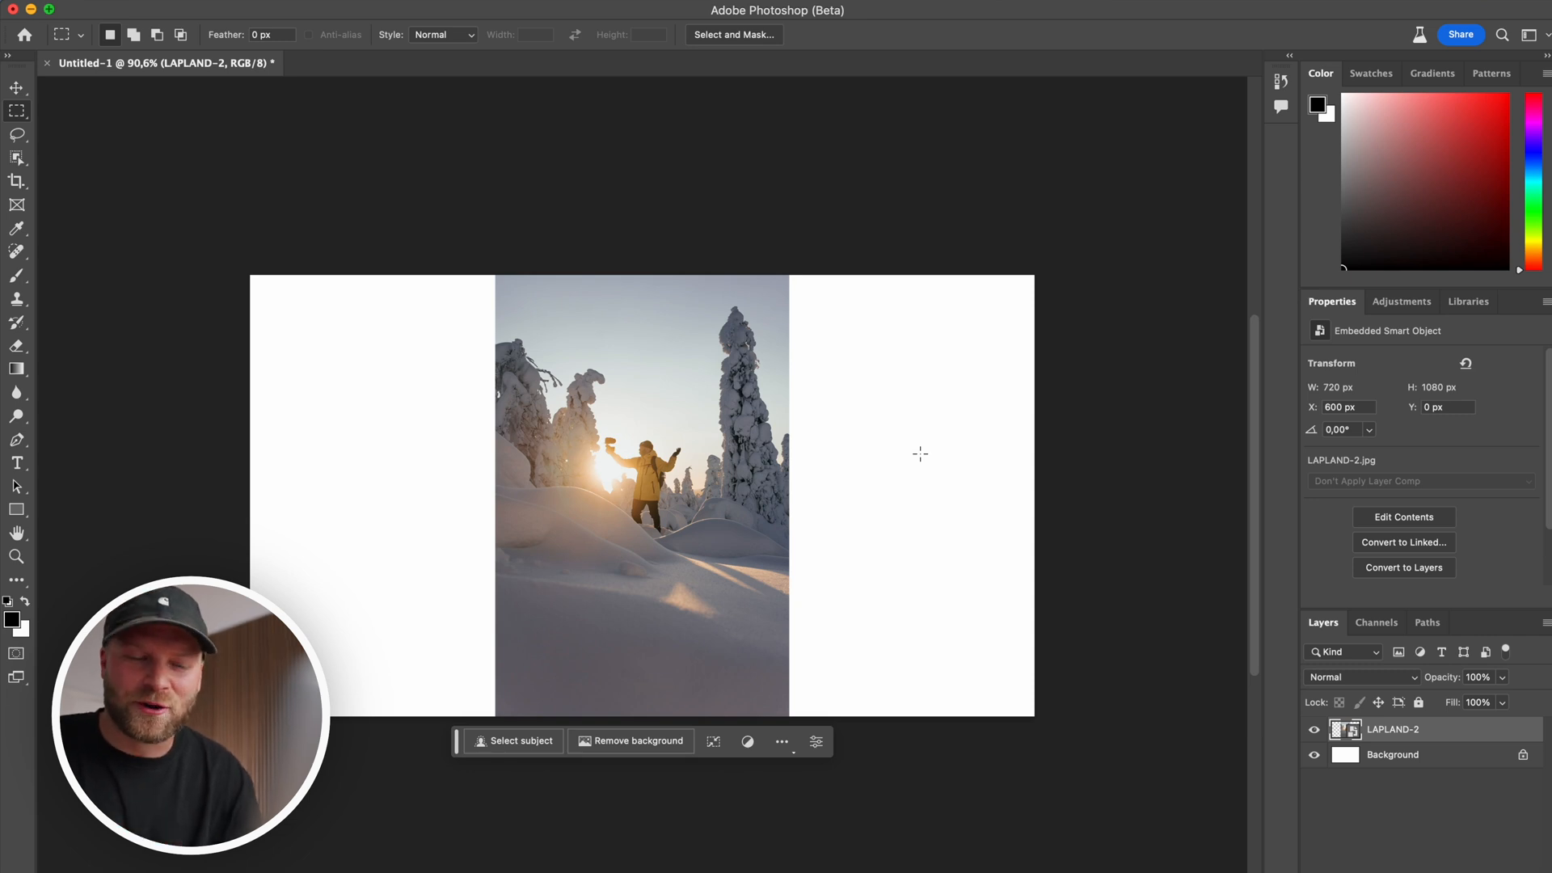
Try to enlarge and reposition the LAPLAND-2 photo to cover the canvas, and undo the transformation
key(v)
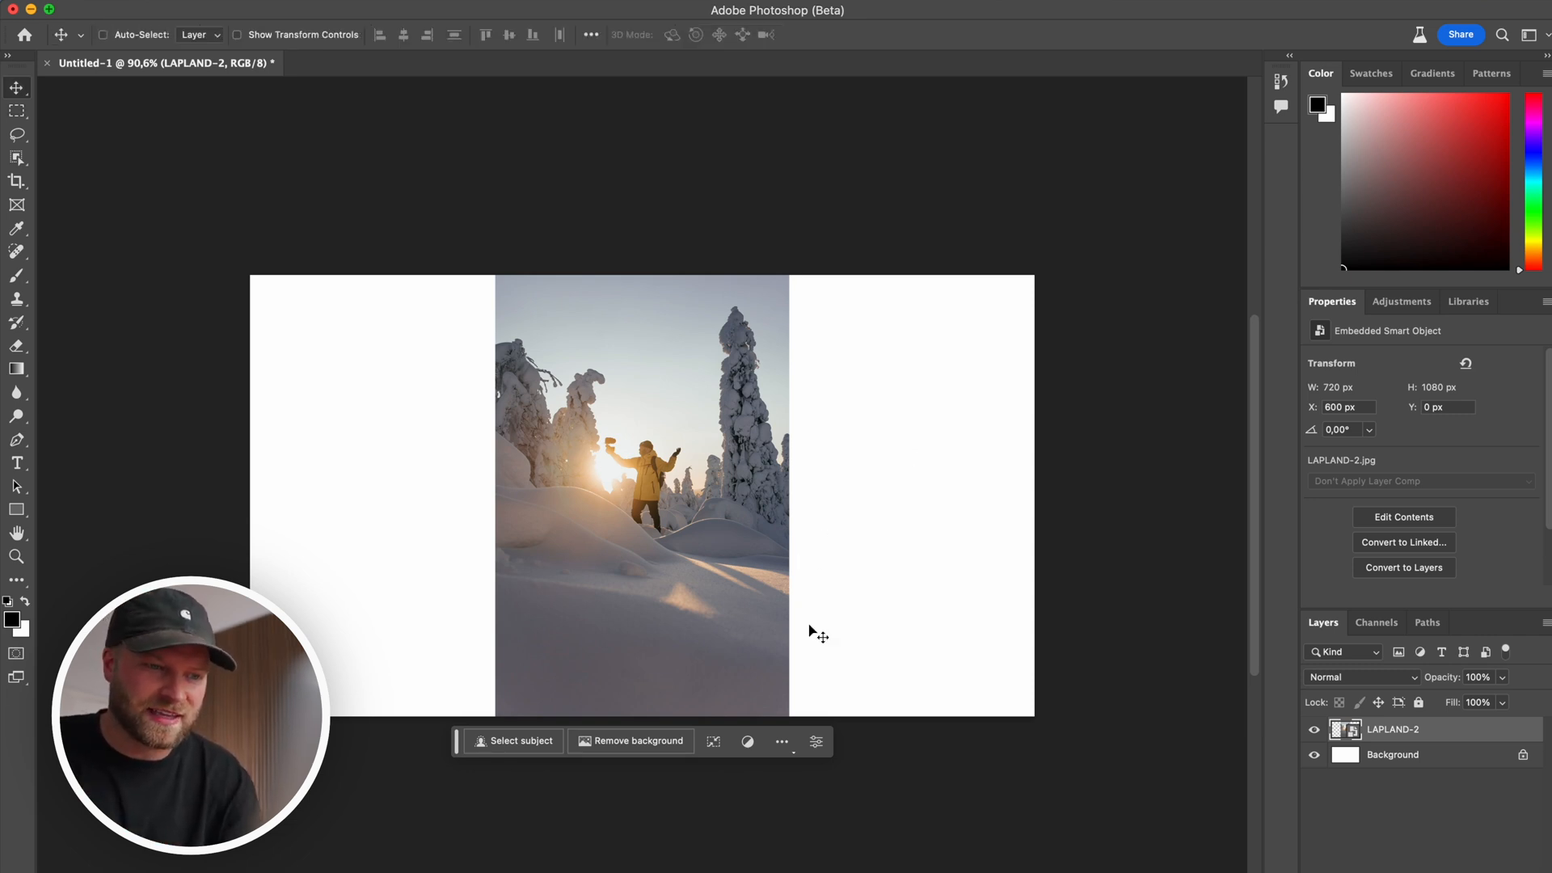
key(ctrl+t)
scroll(820, 641, down, 3)
drag(724, 605, 1041, 822)
drag(855, 717, 717, 557)
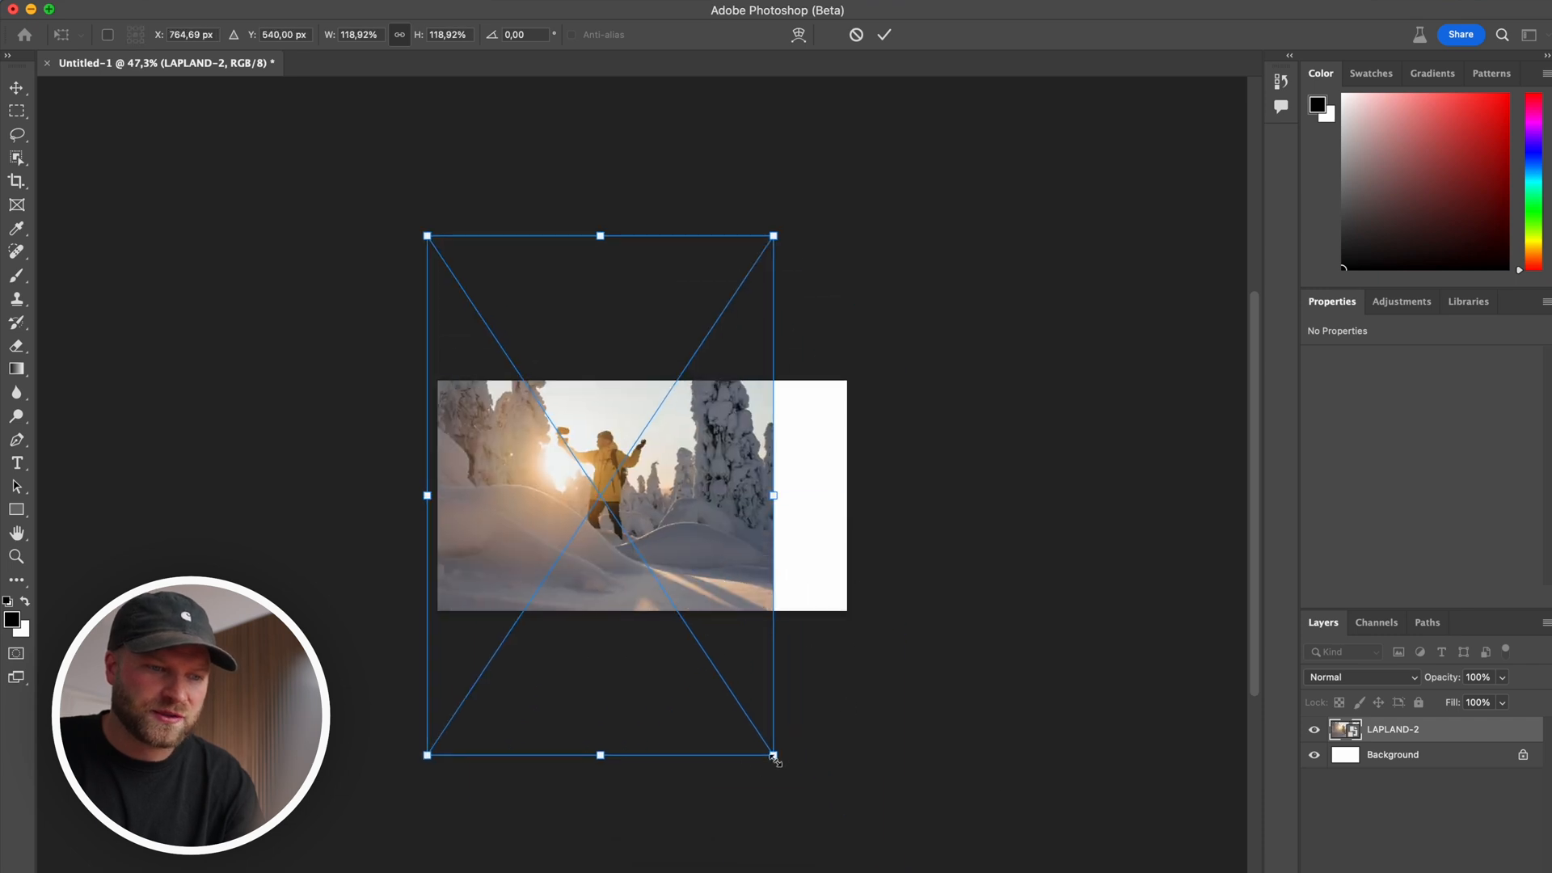
drag(773, 756, 873, 849)
drag(845, 708, 841, 659)
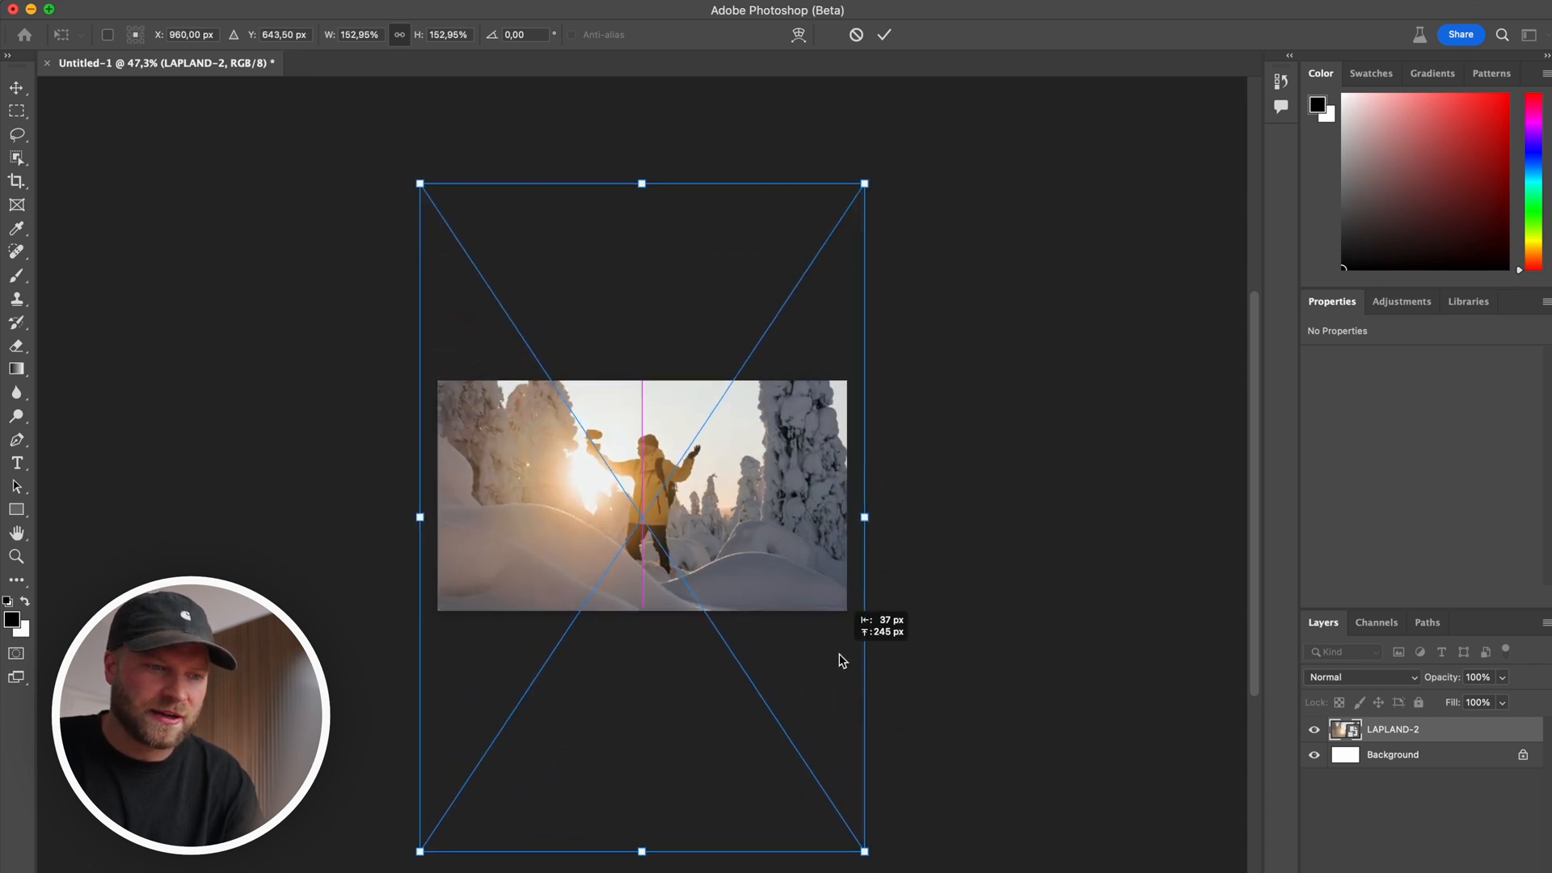
key(Return)
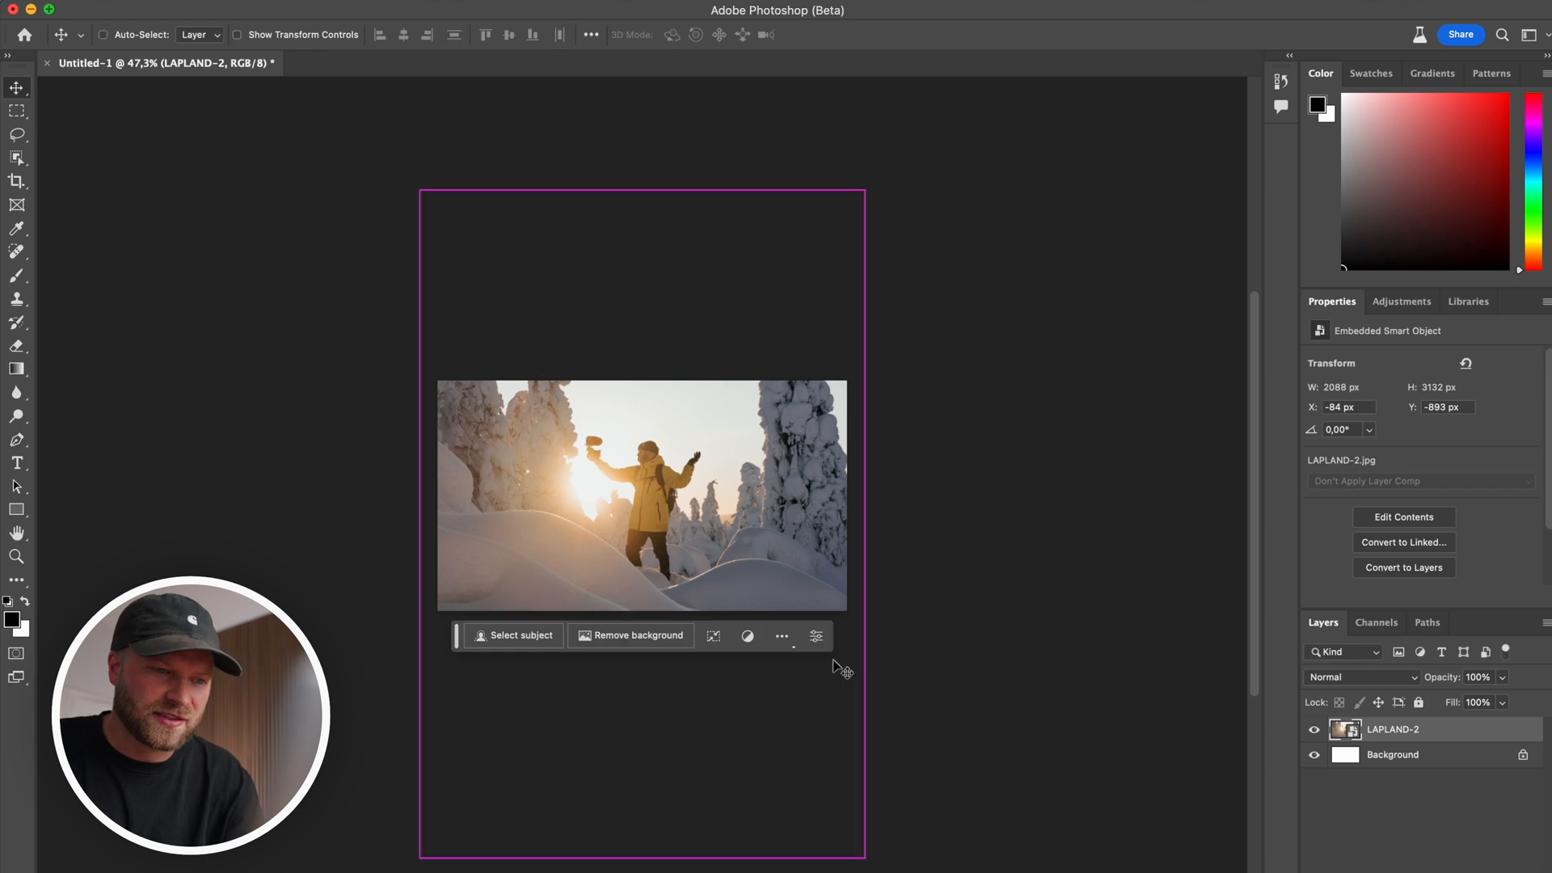
key(ctrl+0)
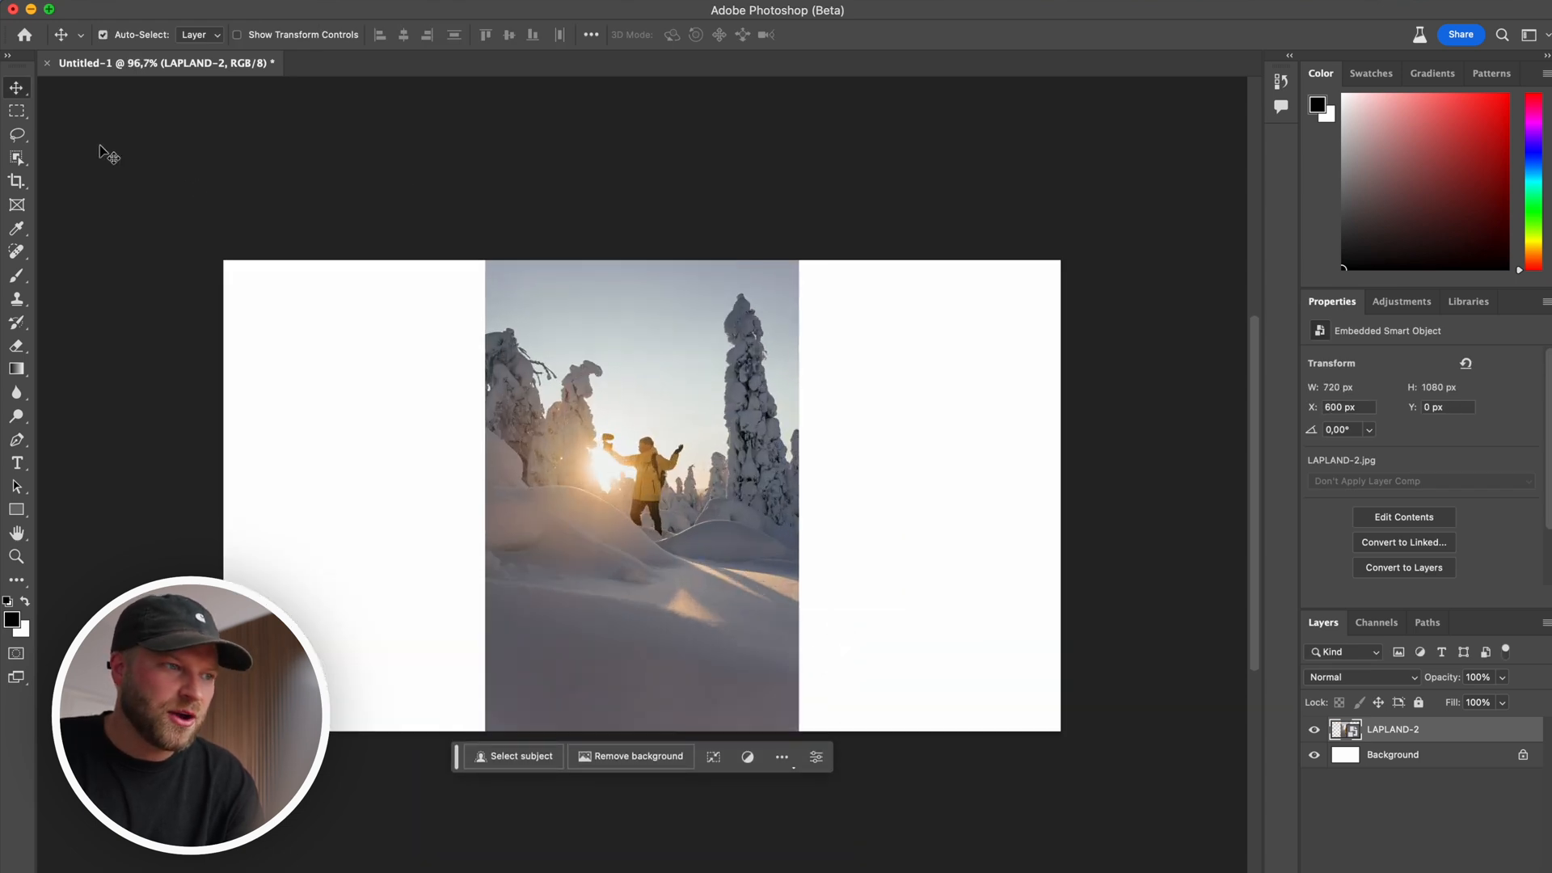
Select the white areas on both sides of the LAPLAND-2 photo, slightly overlapping the photo's edges
click(18, 112)
drag(229, 301, 491, 752)
drag(787, 235, 1093, 779)
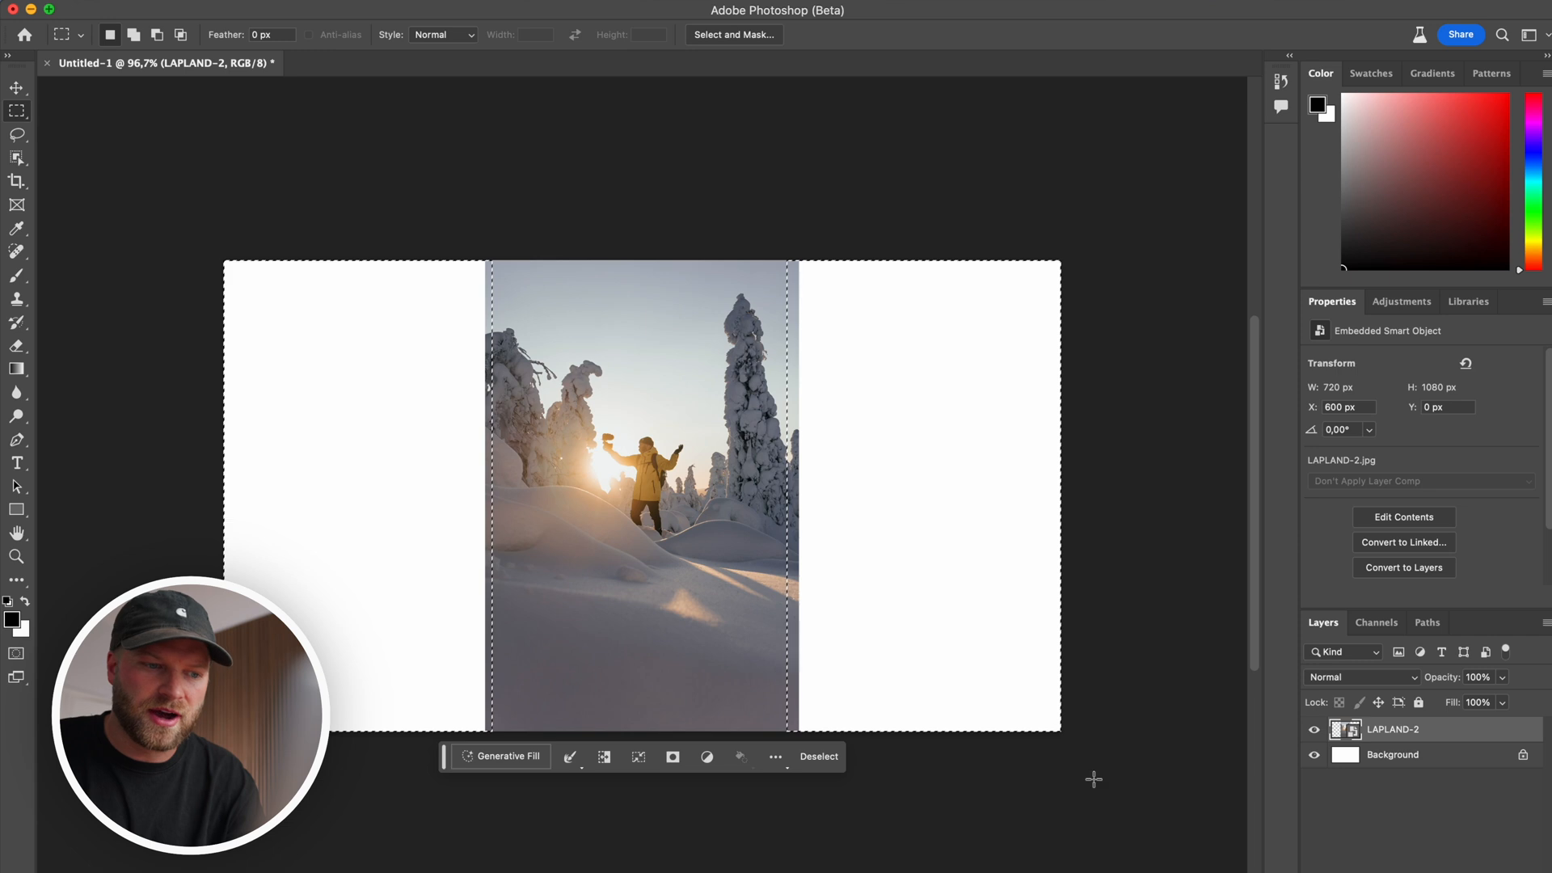
Fill the selected side areas using Generative Fill with the prompt "extend nature snow with no people"
click(508, 760)
text(extend nature s)
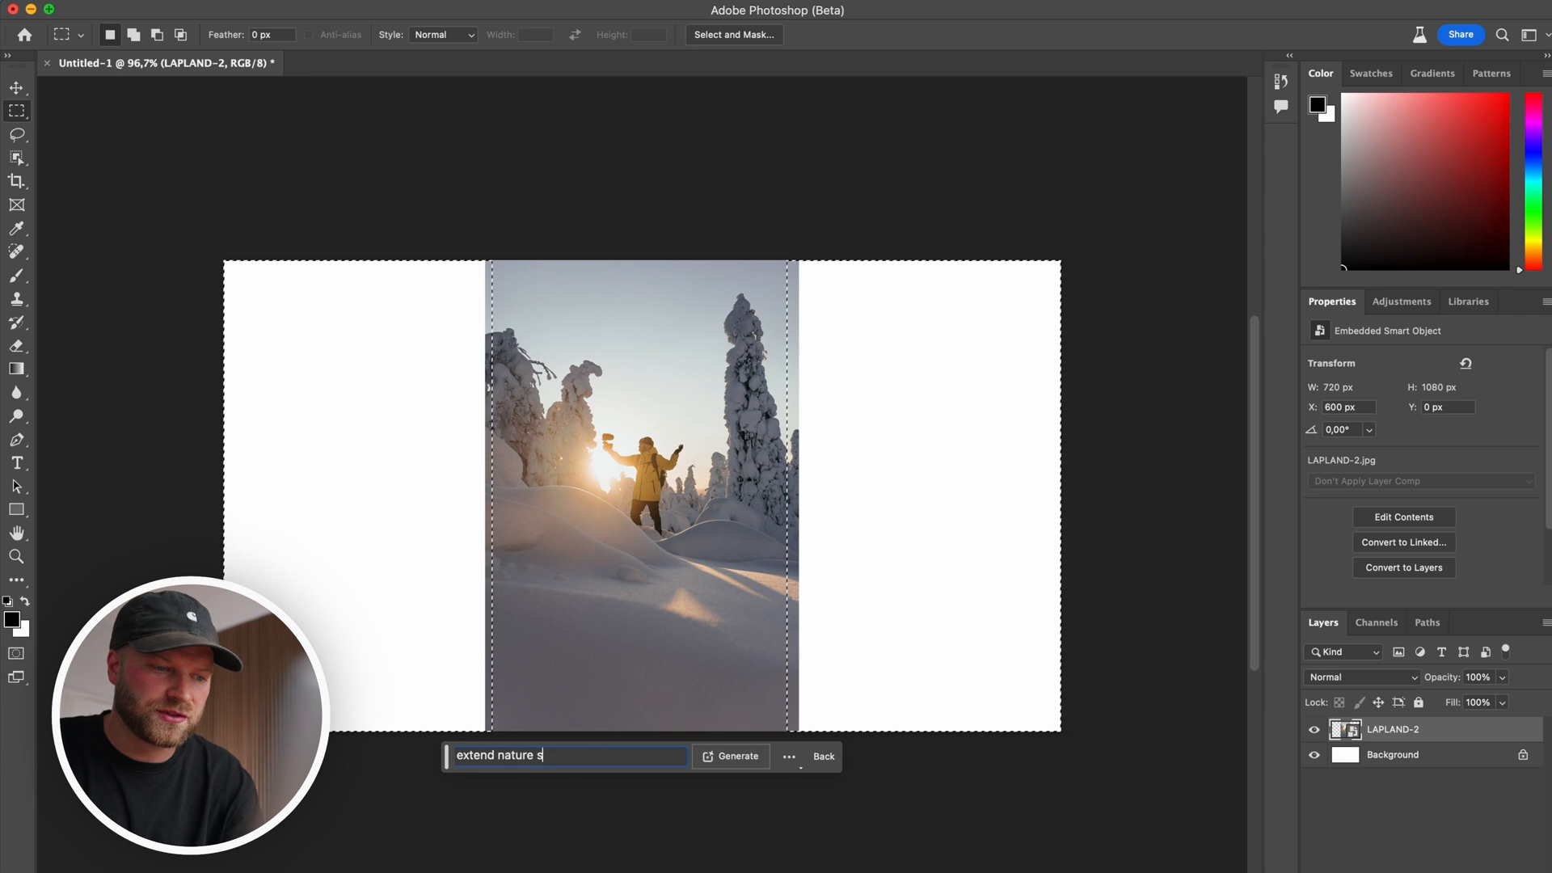
text(nowy)
key(BackSpace)
key(BackSpace)
text(with no people)
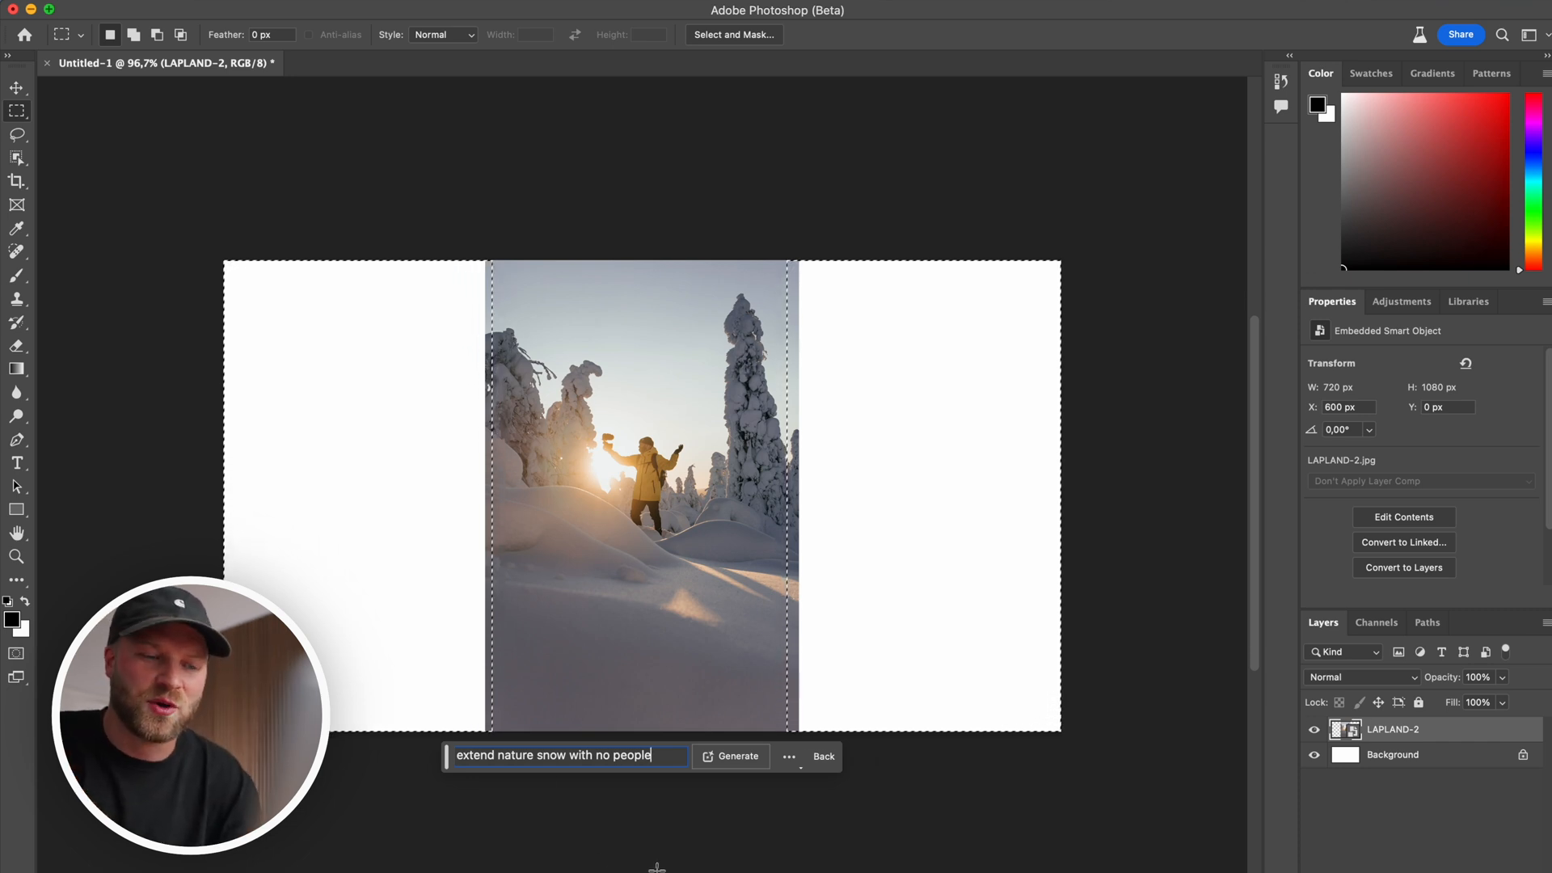
click(734, 756)
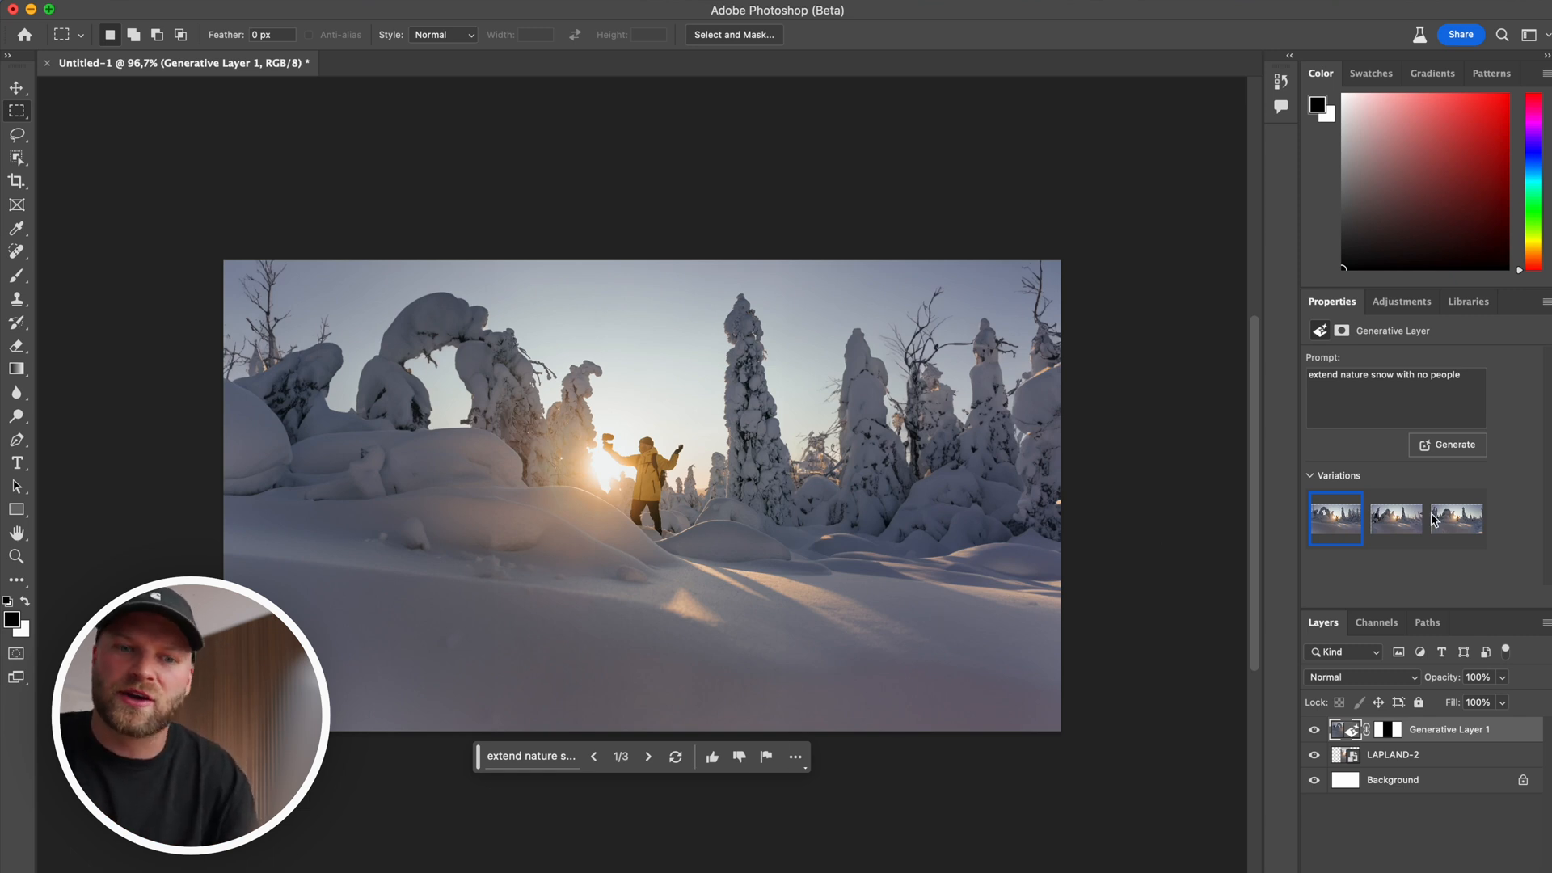
Compare the three generated snow variations and choose the first one
click(1395, 531)
click(1457, 528)
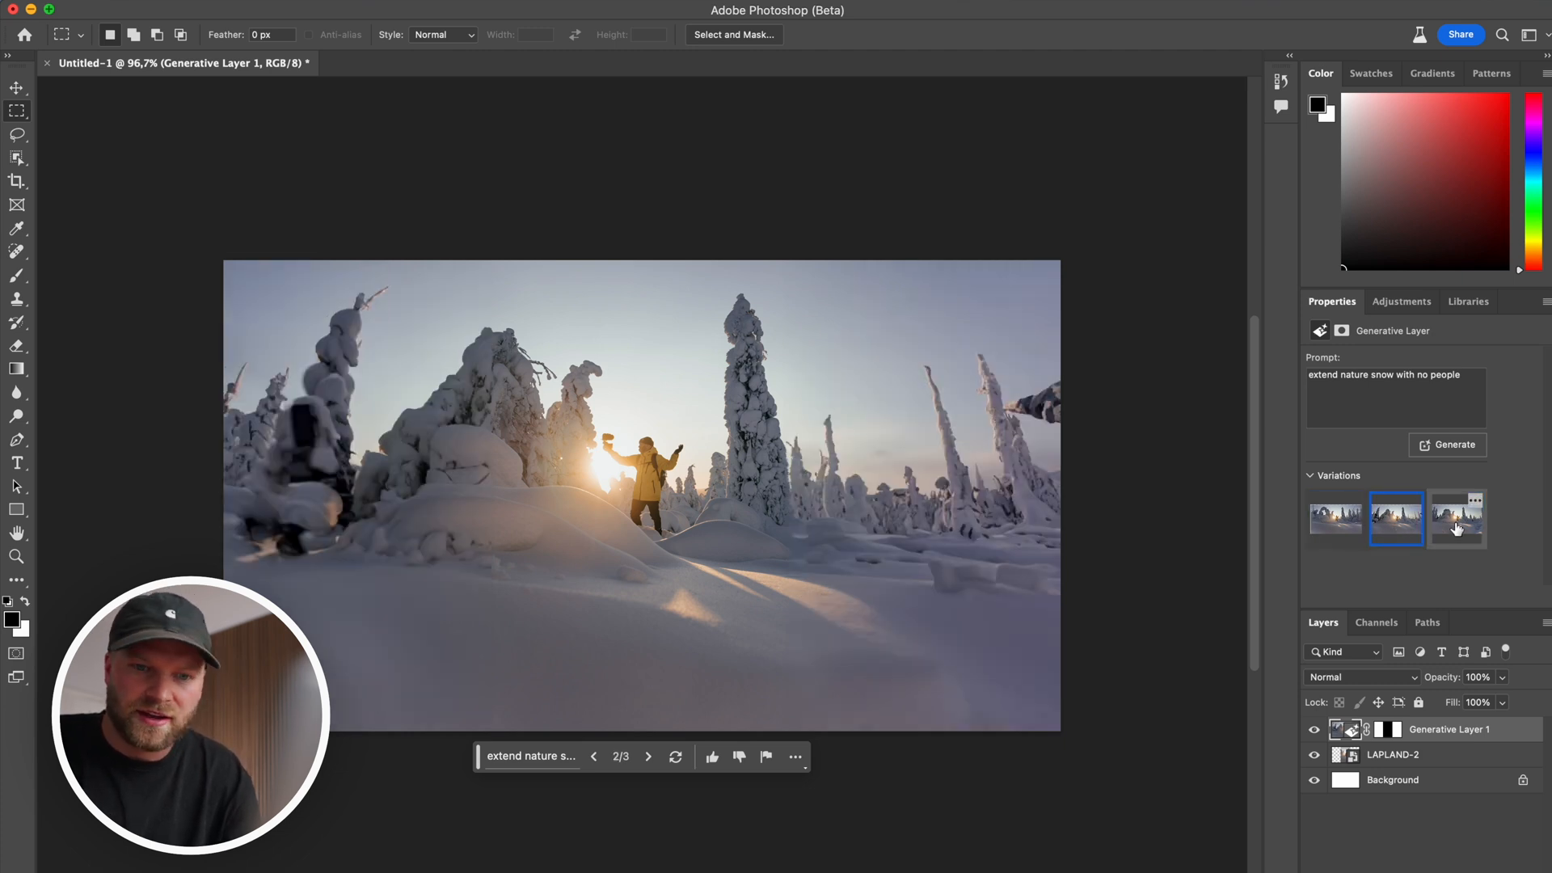
click(1404, 536)
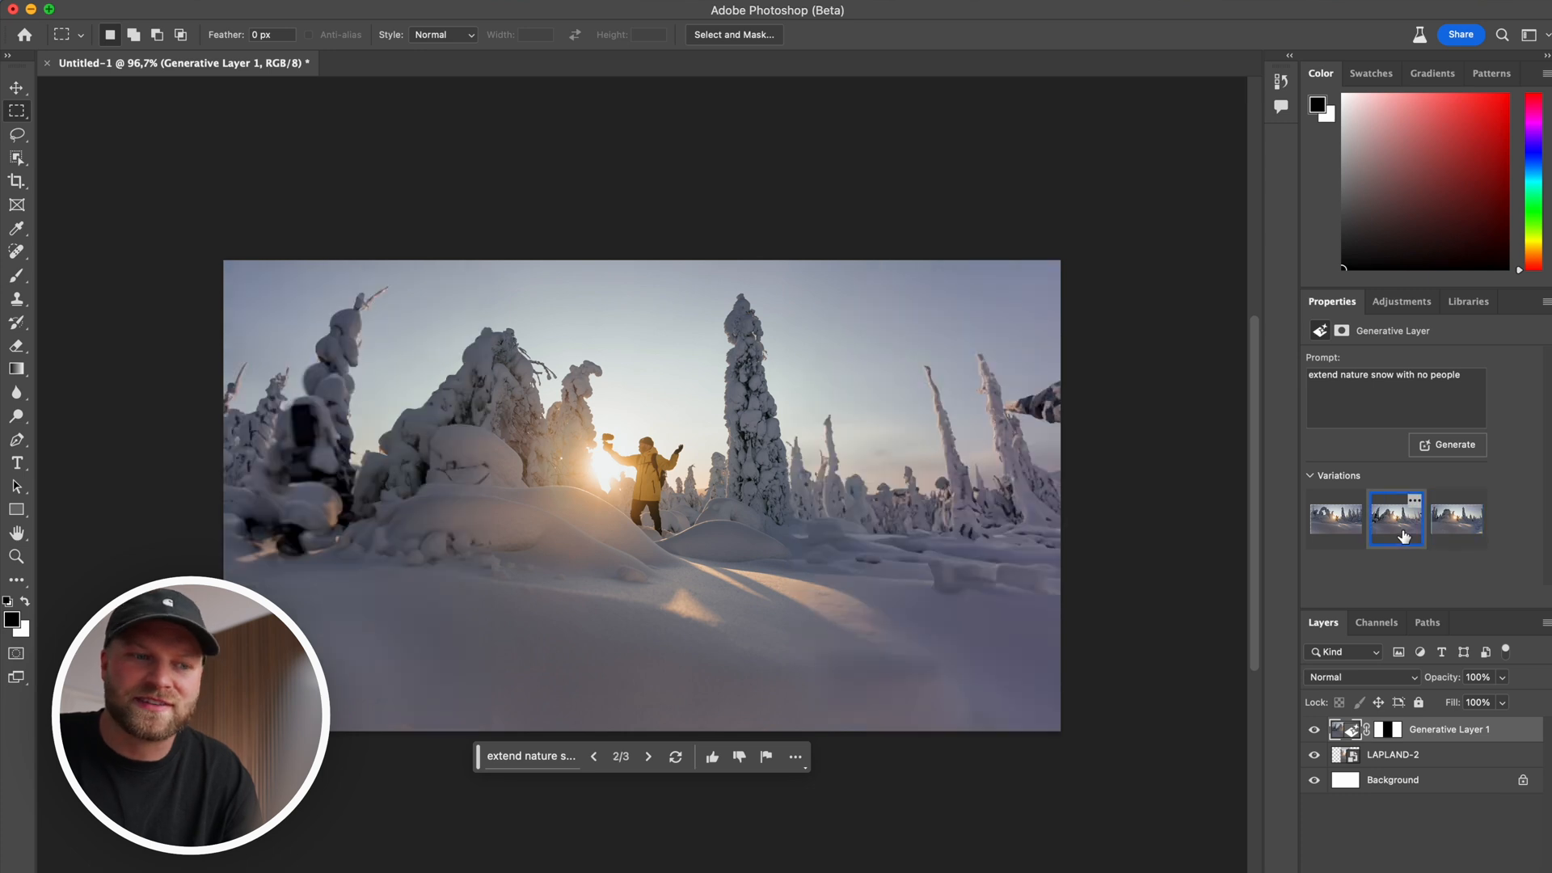
click(1327, 542)
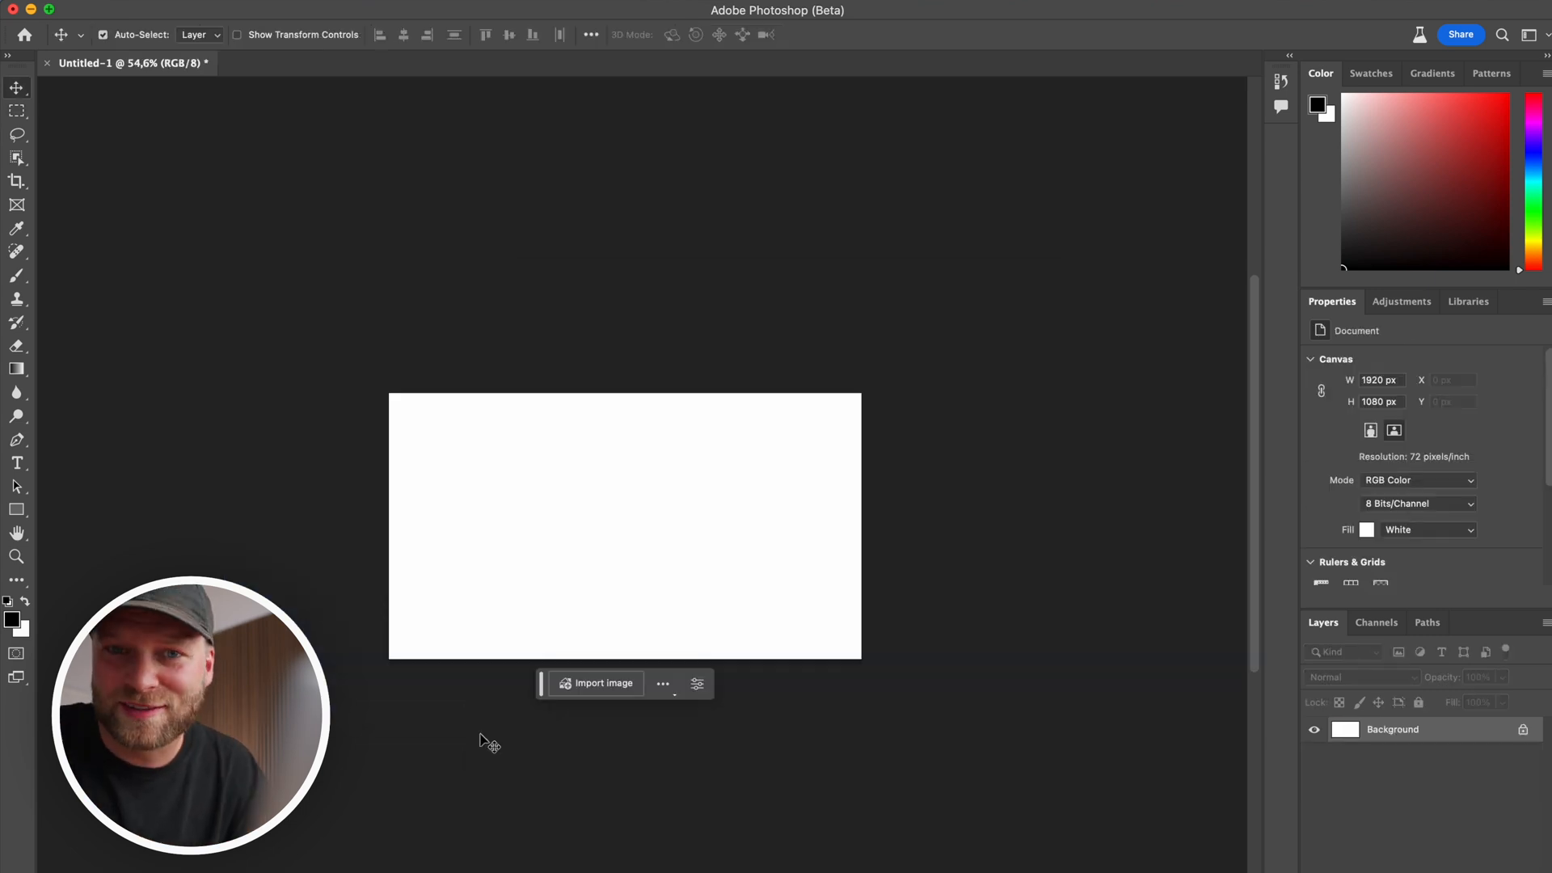
Place the makia-7 photo at full canvas height in the centre of the empty canvas
click(591, 683)
double_click(643, 233)
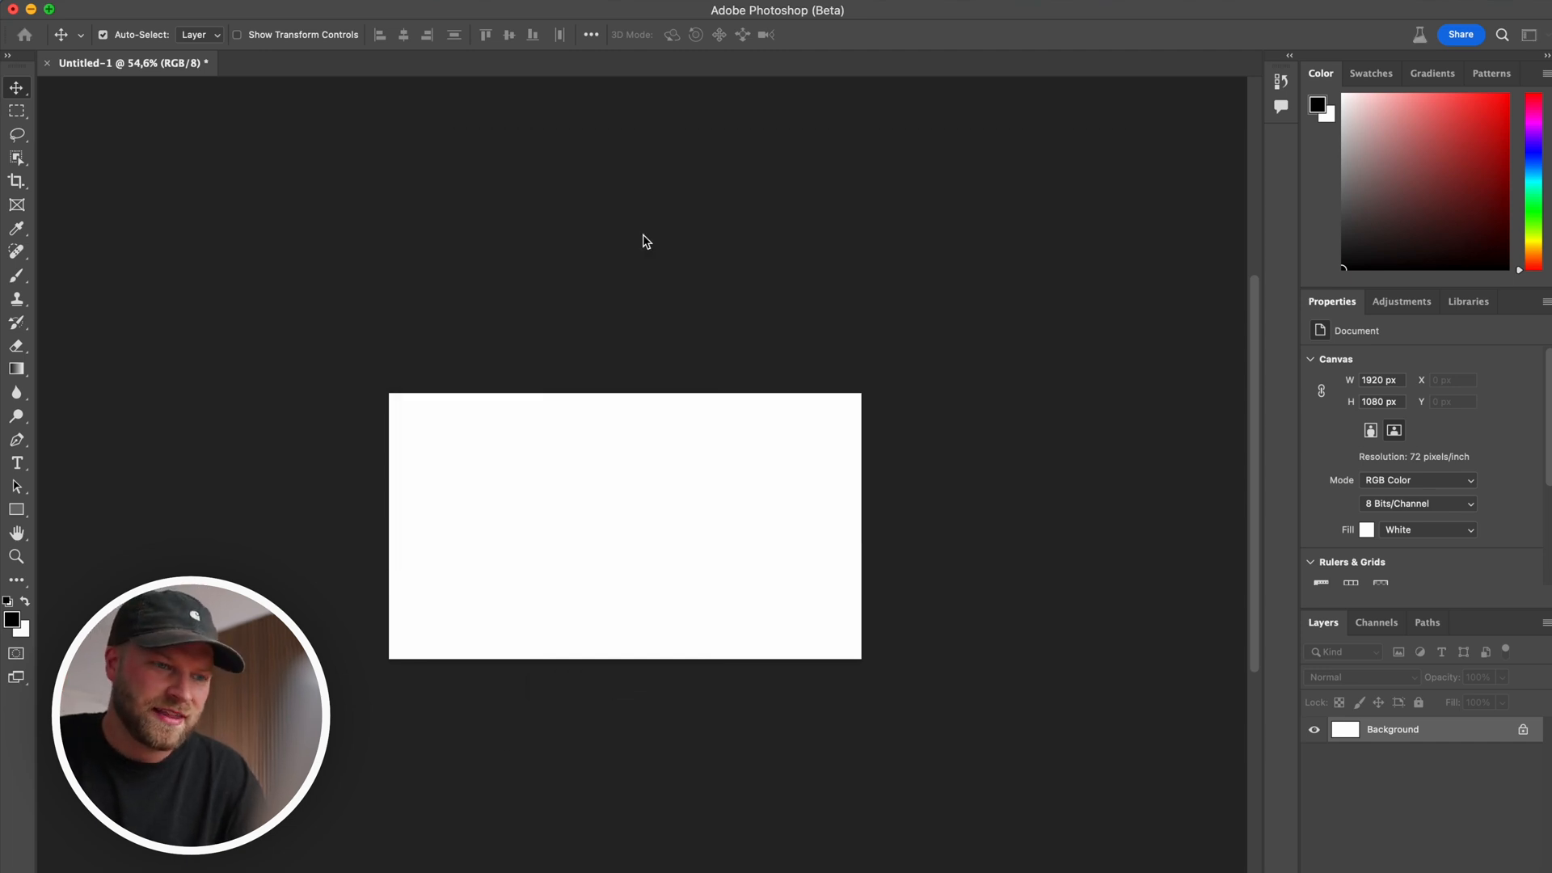
key(Return)
scroll(815, 574, up, 6)
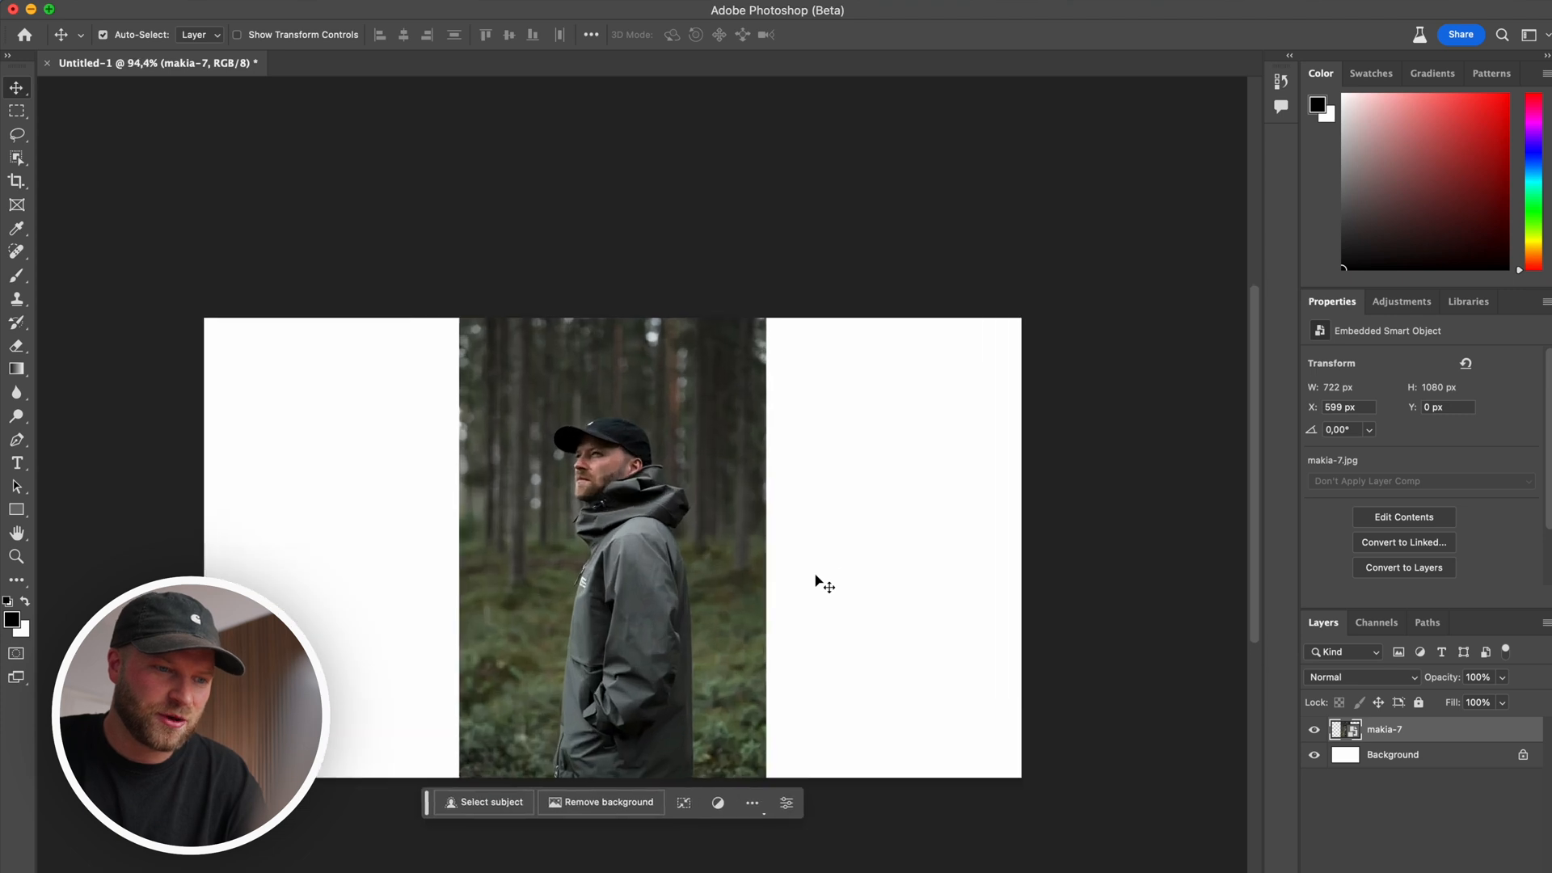
scroll(815, 574, down, 1)
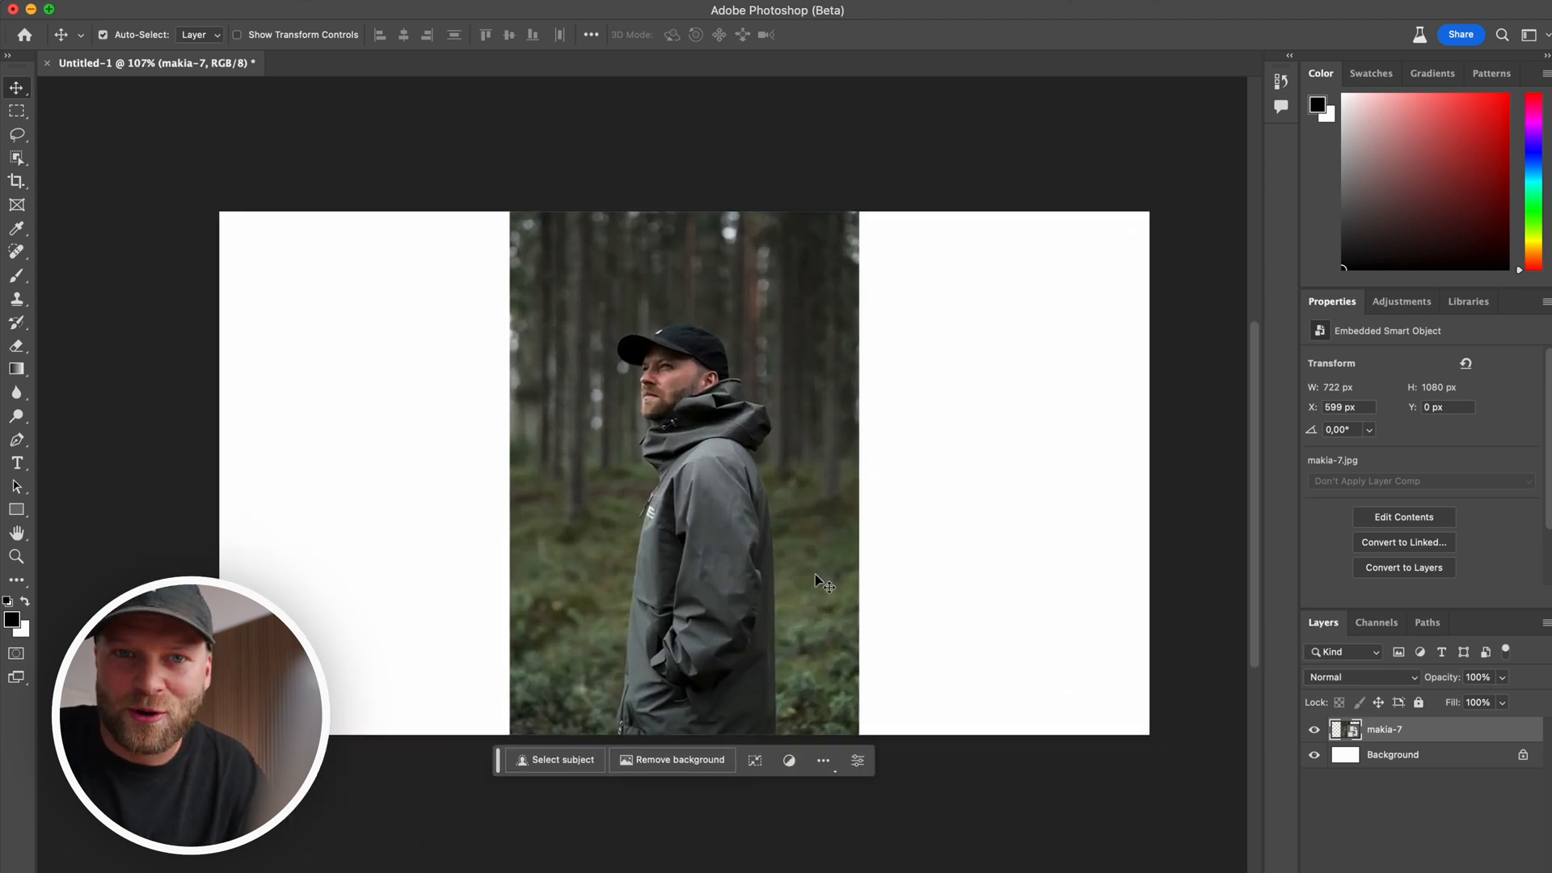
Select the white areas on both sides of the makia-7 photo, slightly overlapping the photo's edges
click(17, 111)
drag(173, 173, 531, 778)
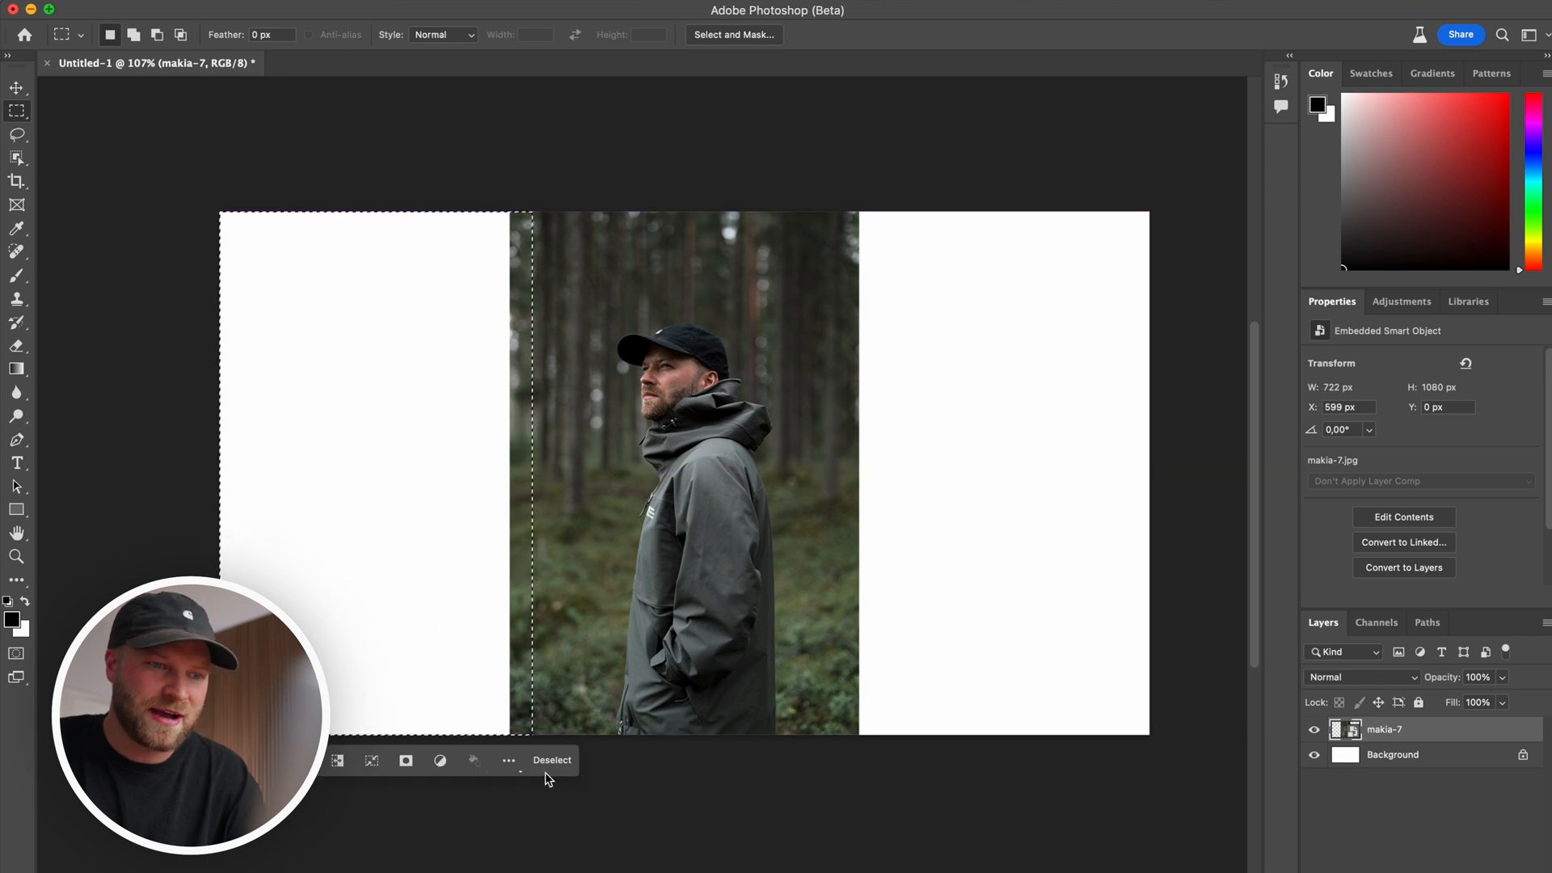
drag(829, 198, 1188, 788)
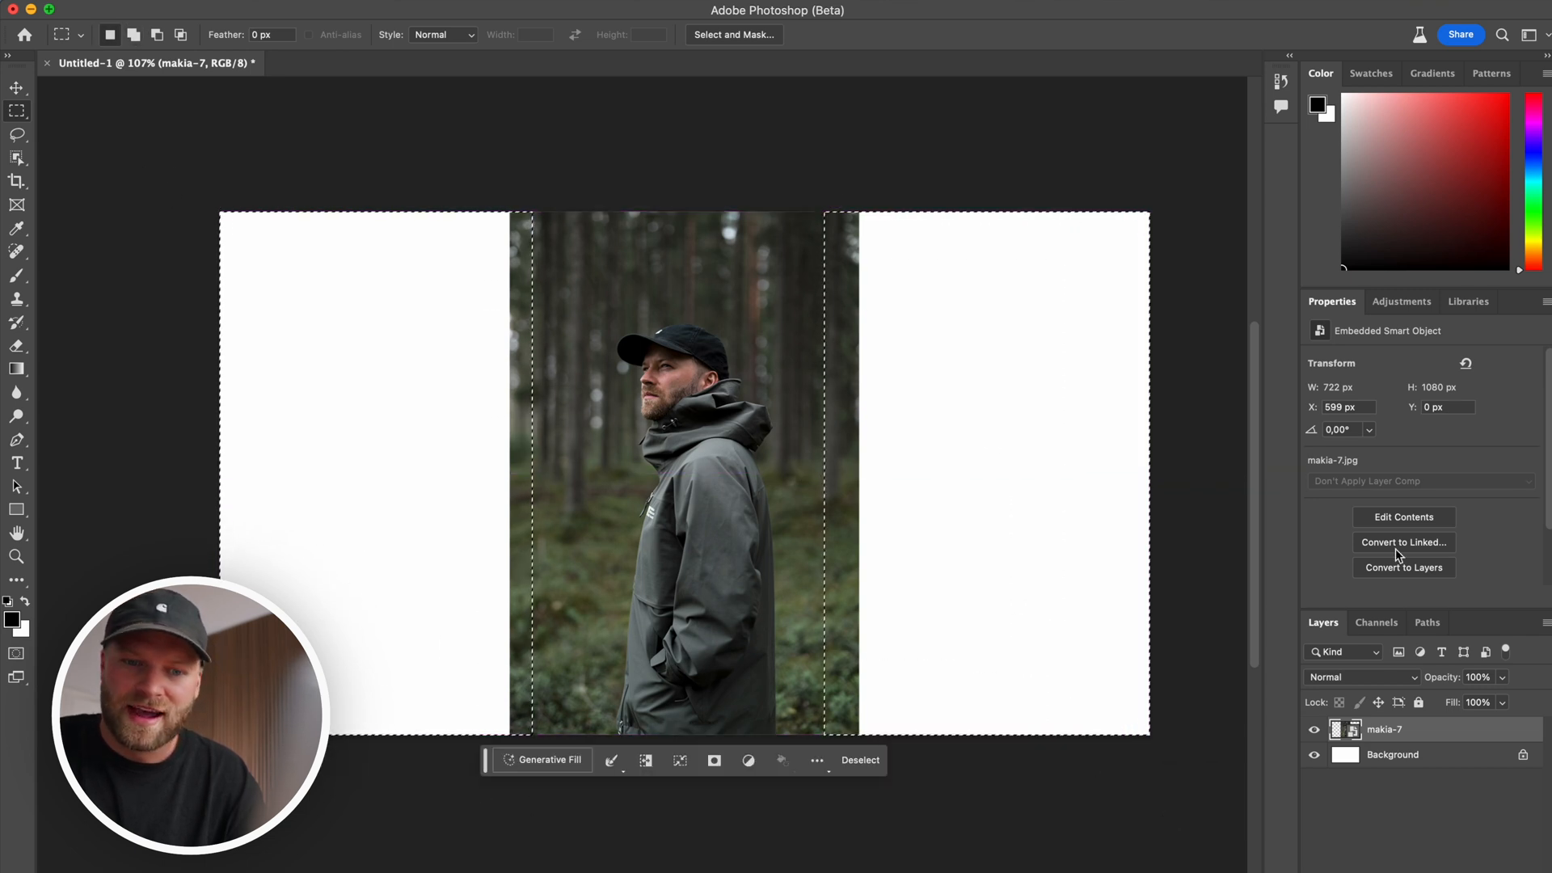
Fill the selected side areas using Generative Fill with the prompt "extend forest without adding people"
click(538, 761)
text(e)
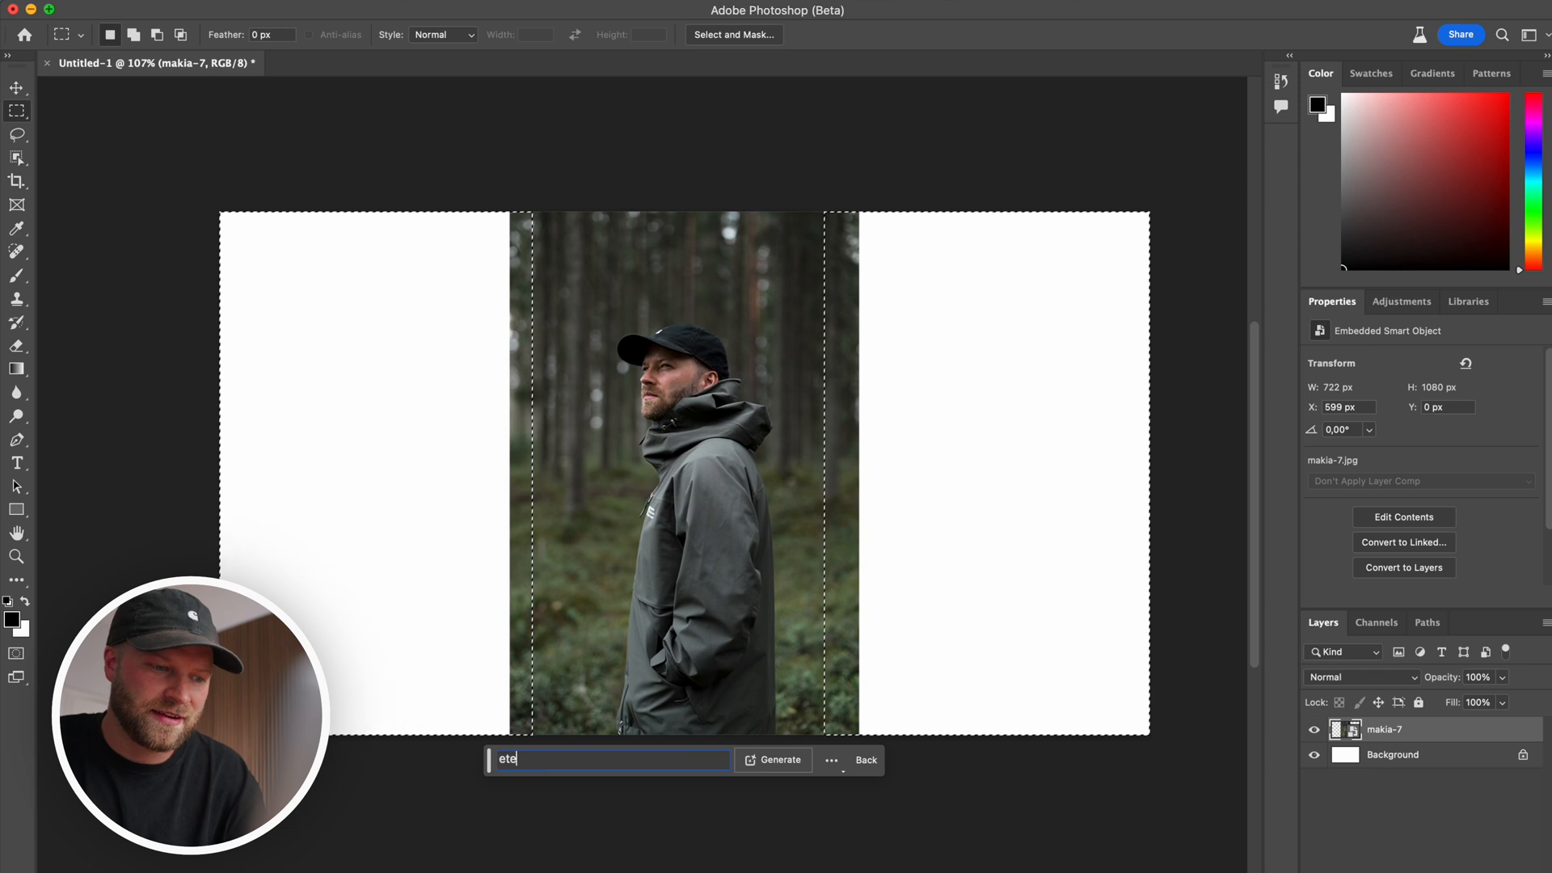
text(xtend forest witho)
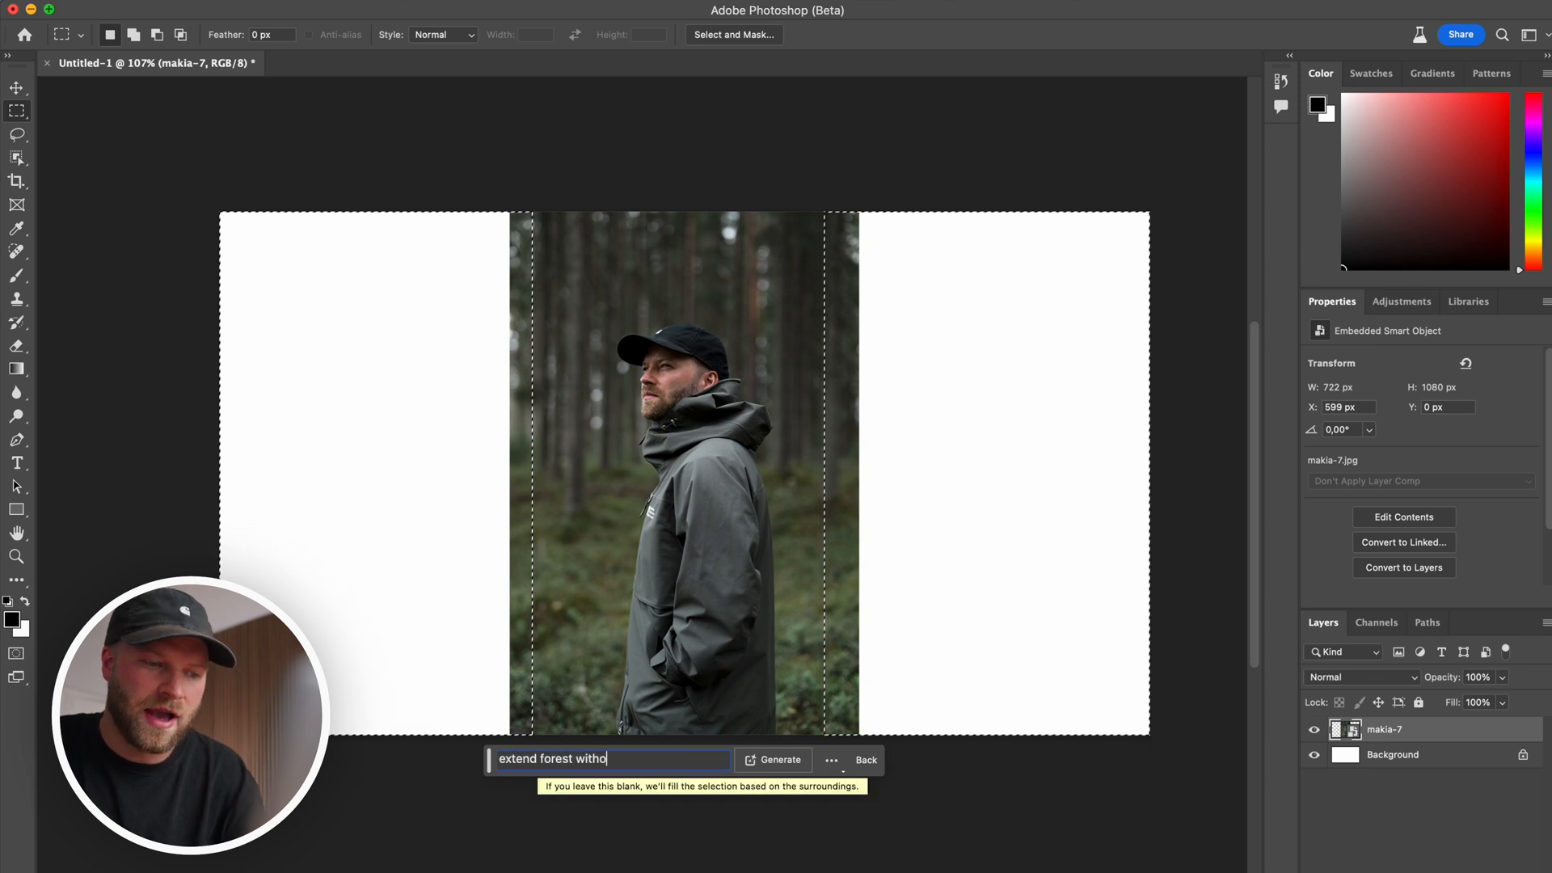
text(ut adding people)
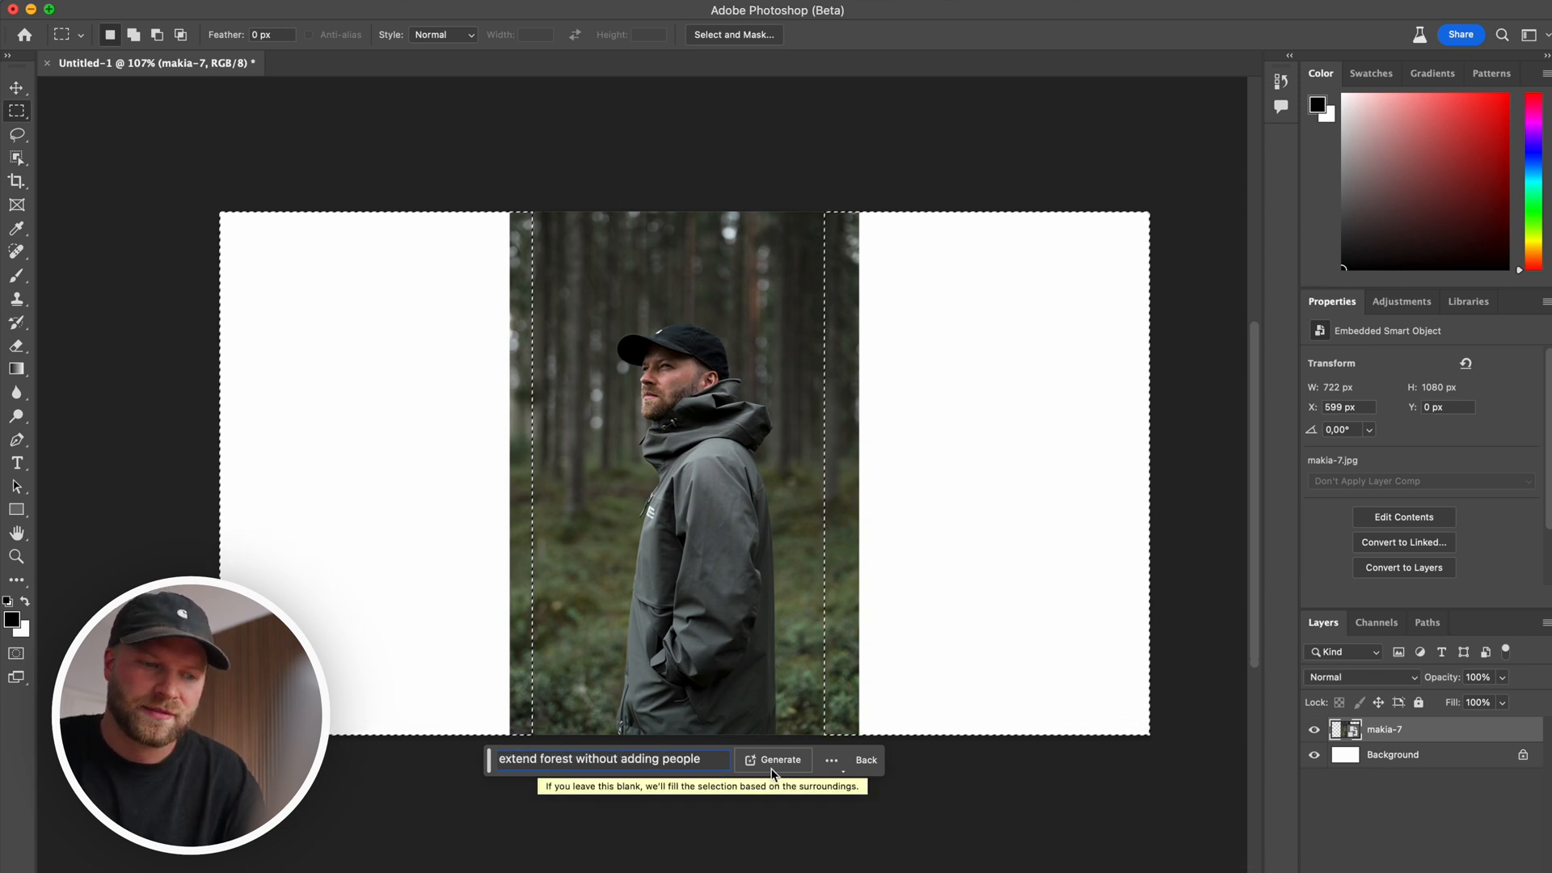
click(782, 760)
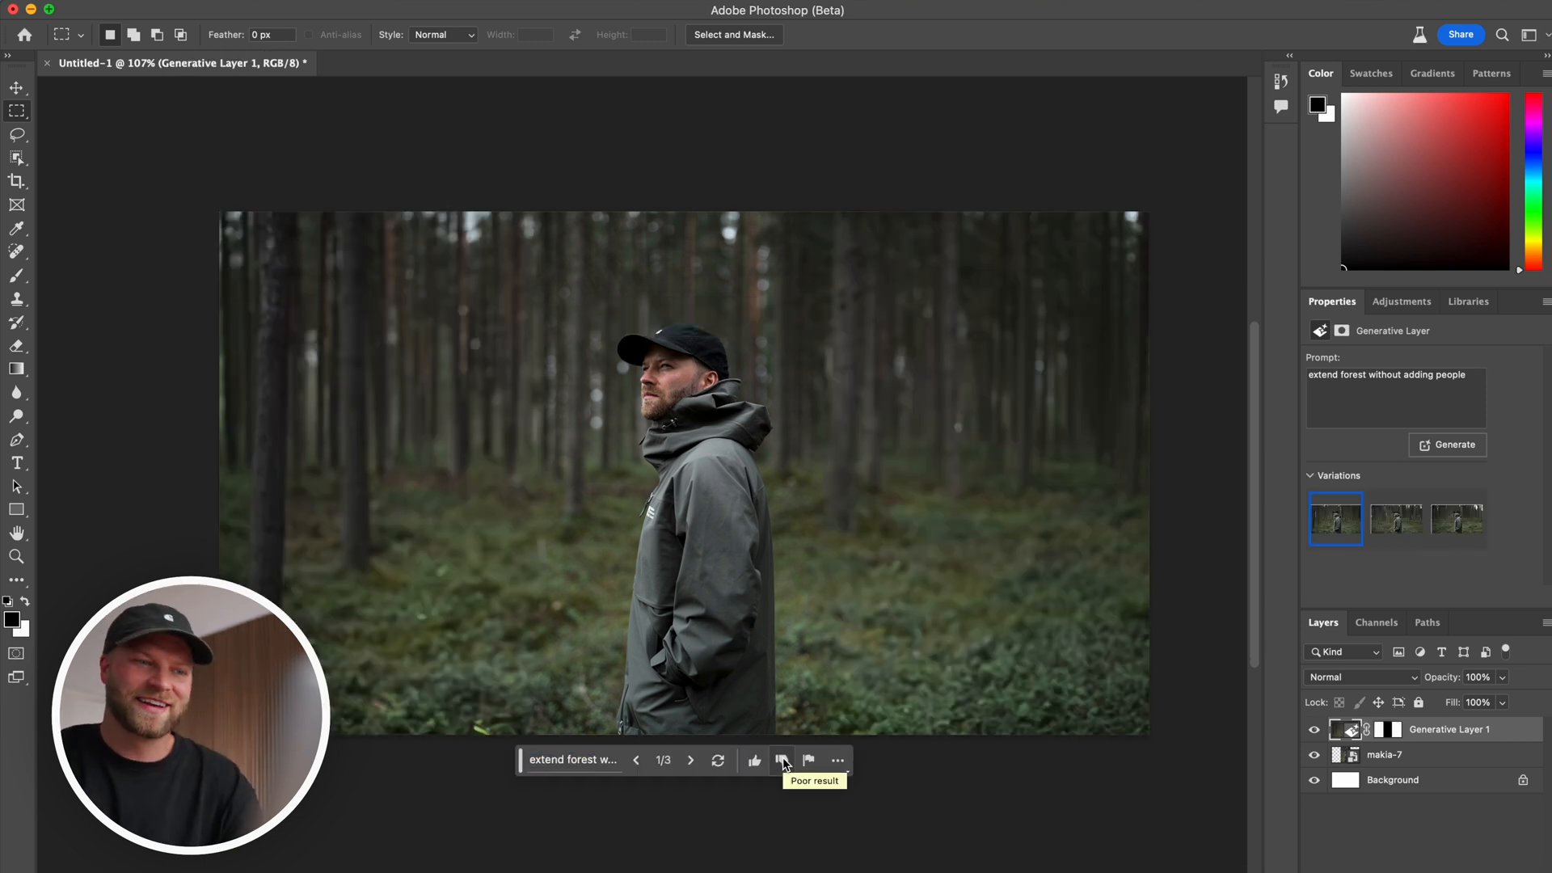
Compare the three generated forest variations and choose the first one
click(1396, 518)
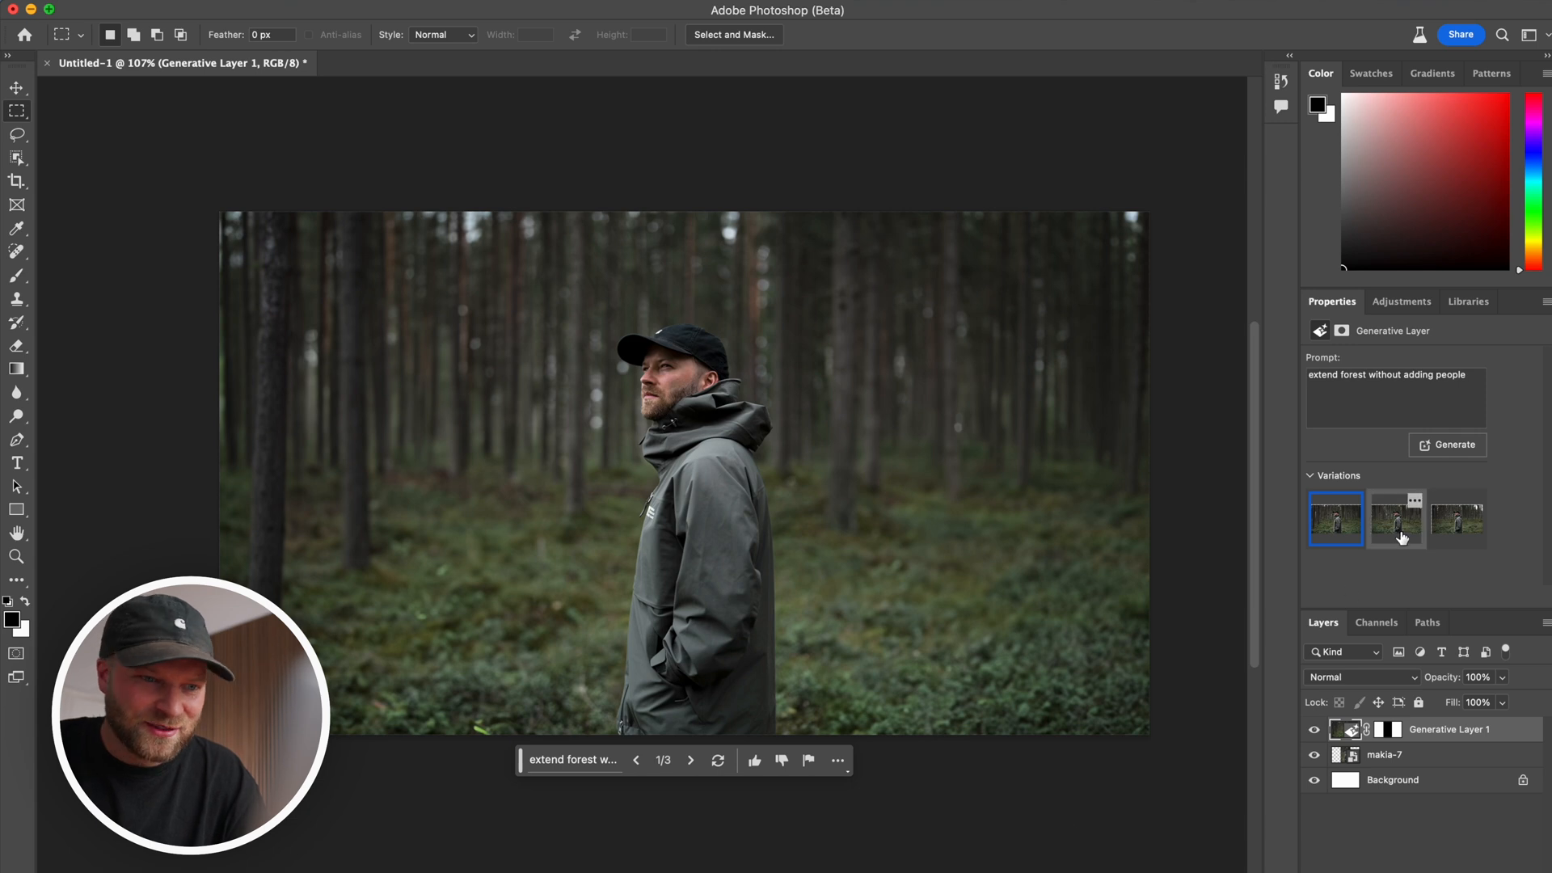
click(1477, 525)
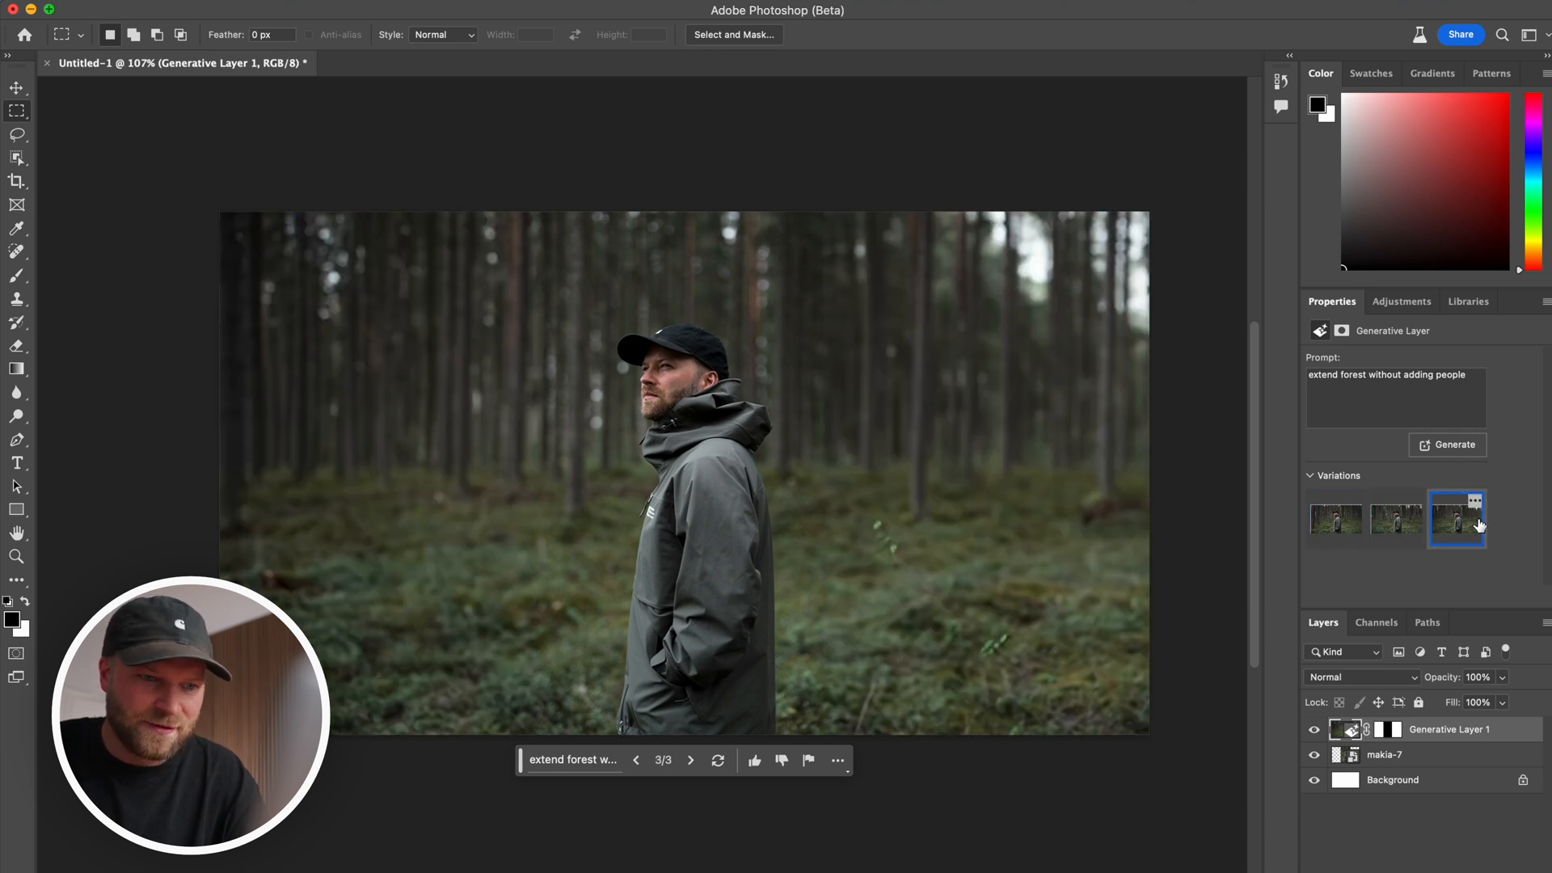
click(1403, 524)
click(1342, 527)
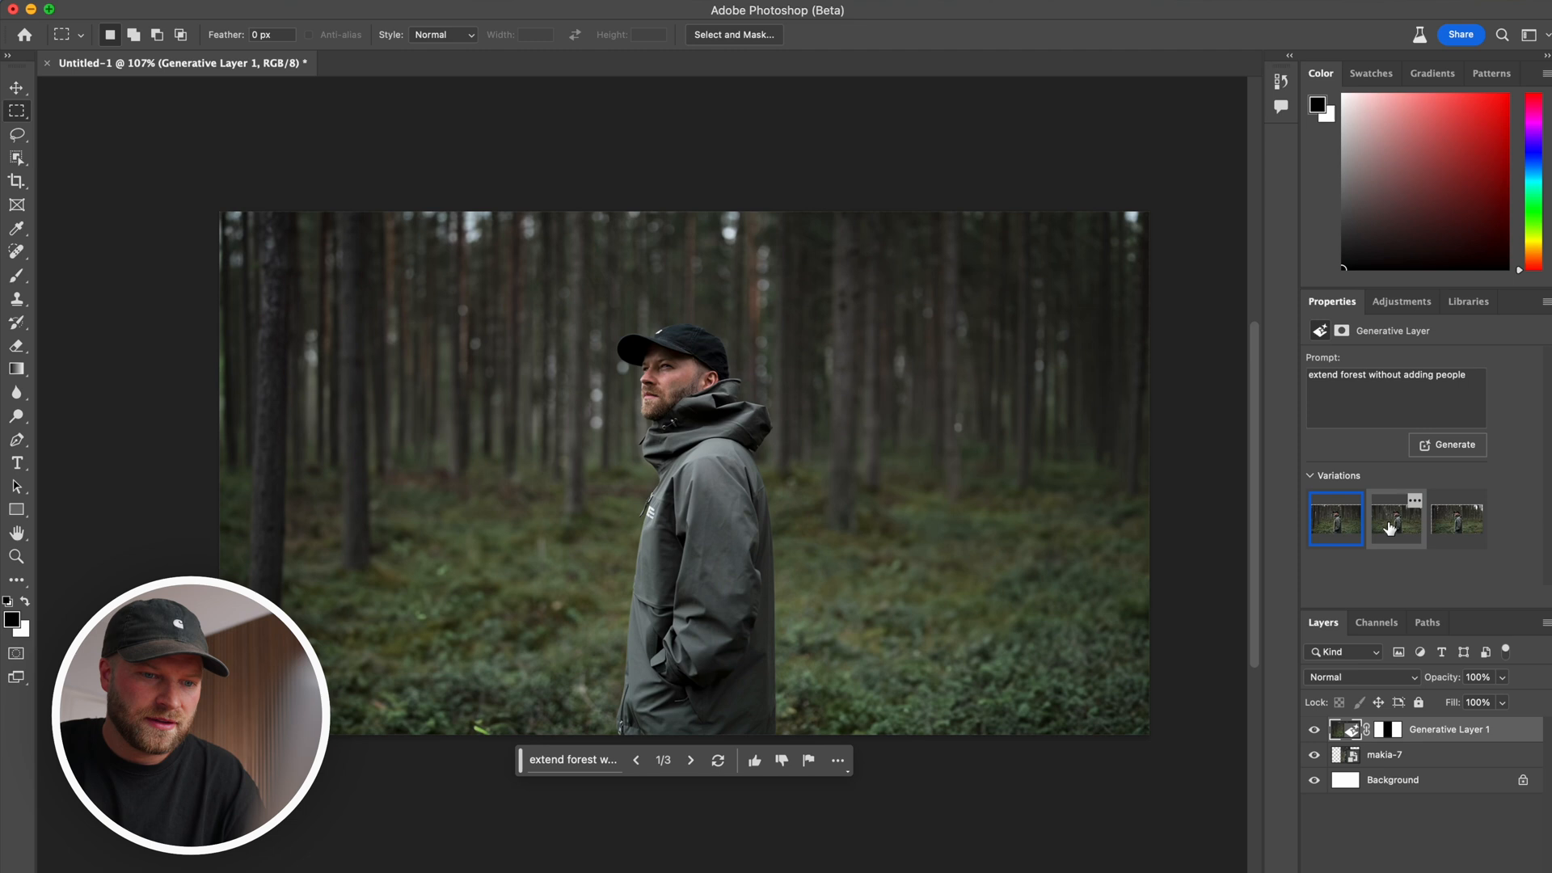
click(1390, 527)
click(1335, 530)
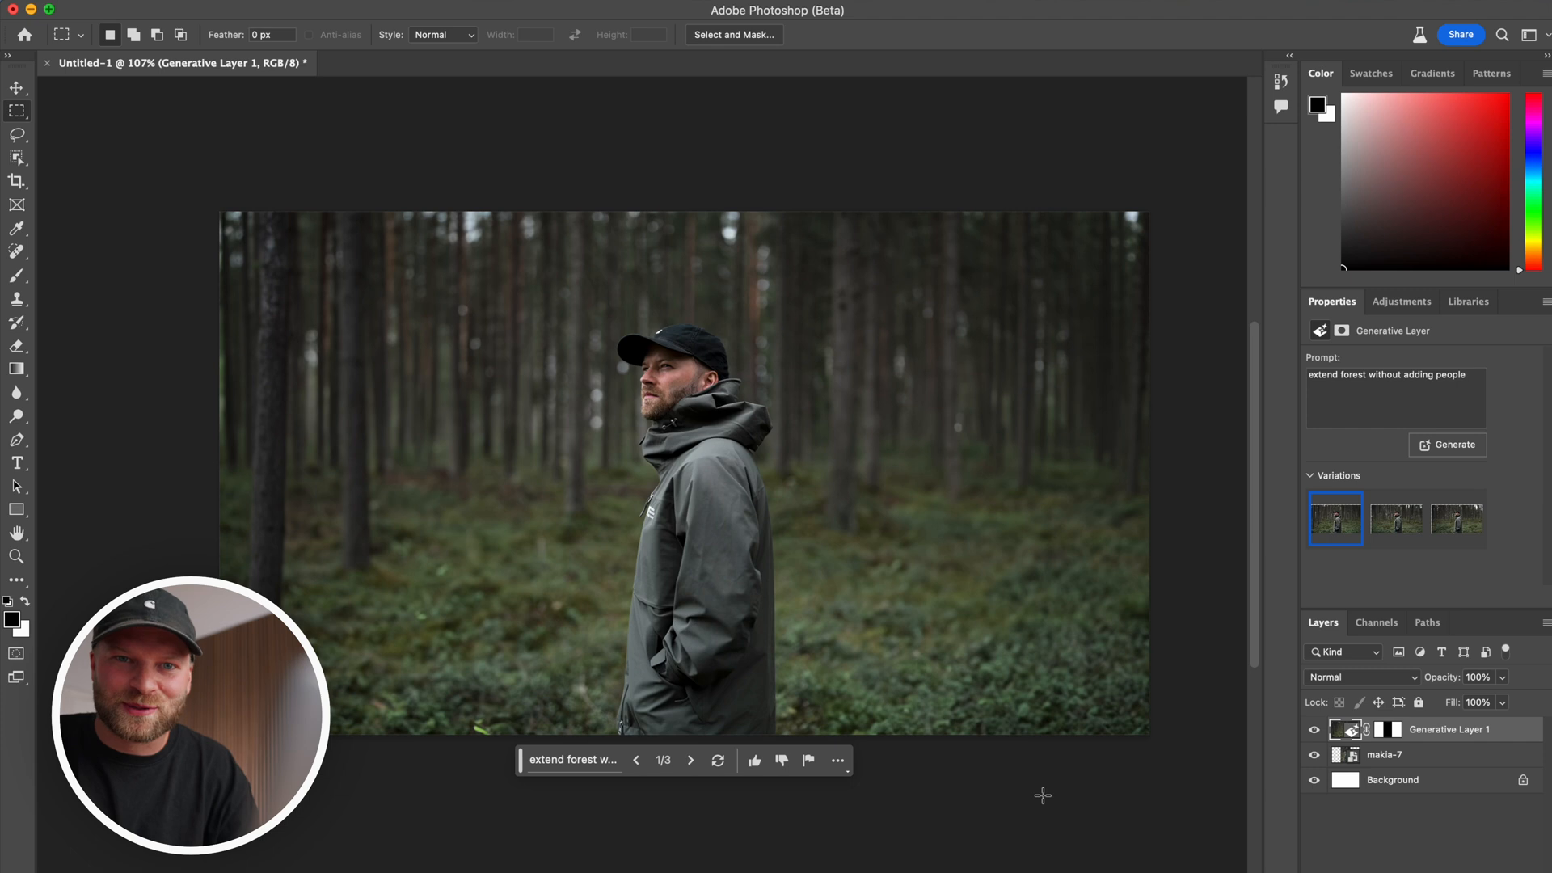
Replace the makia-7 photo and its generative layer with the Bali-16 photo, placed at full canvas height in the centre
shift+click(1401, 755)
key(Delete)
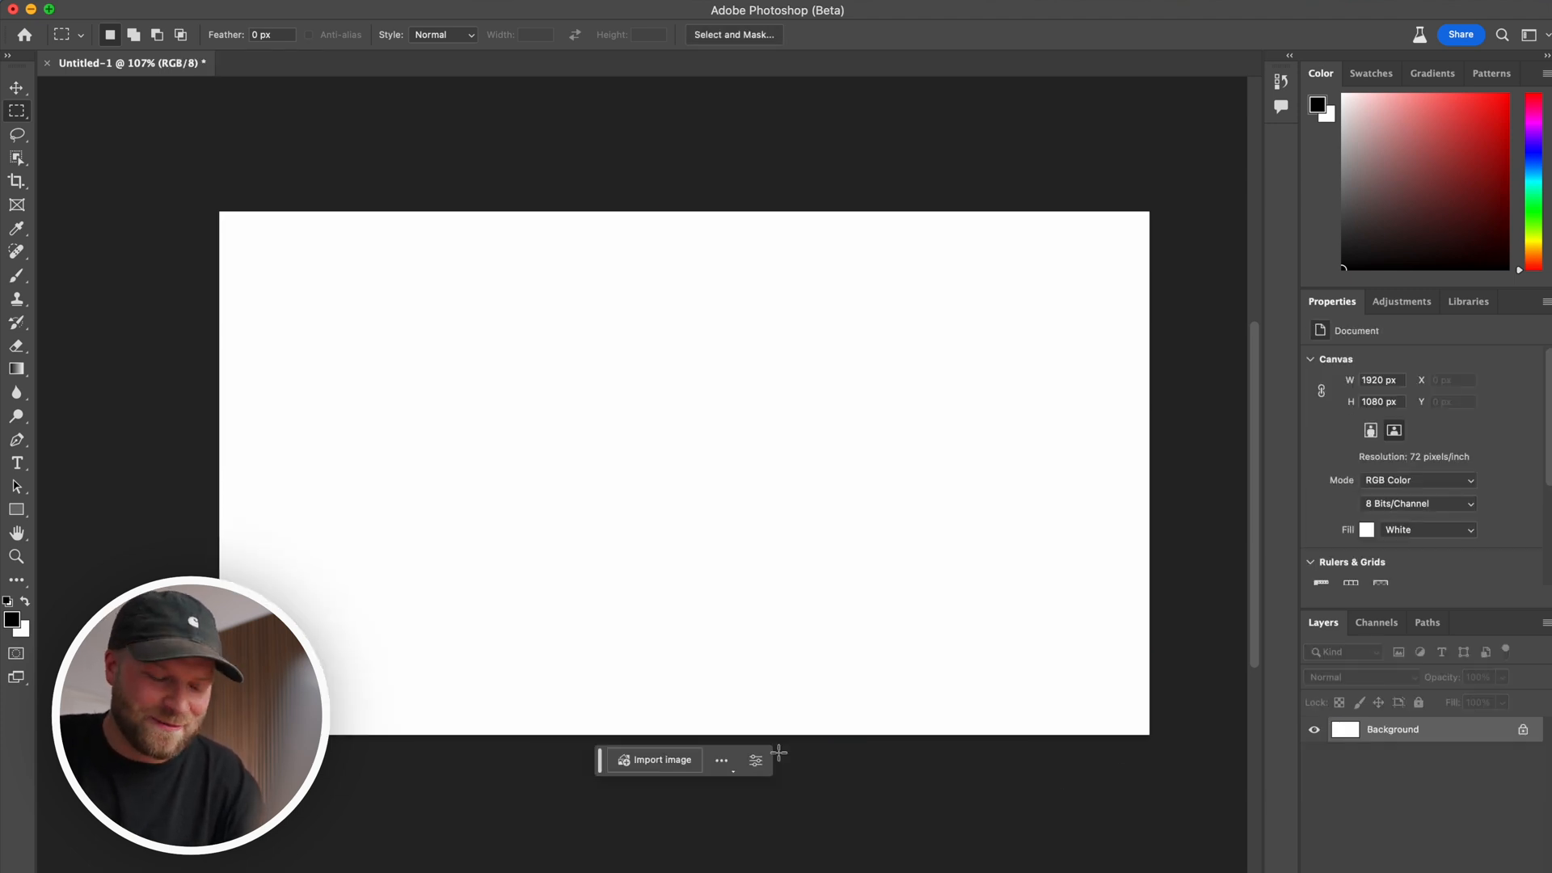
click(662, 762)
click(663, 305)
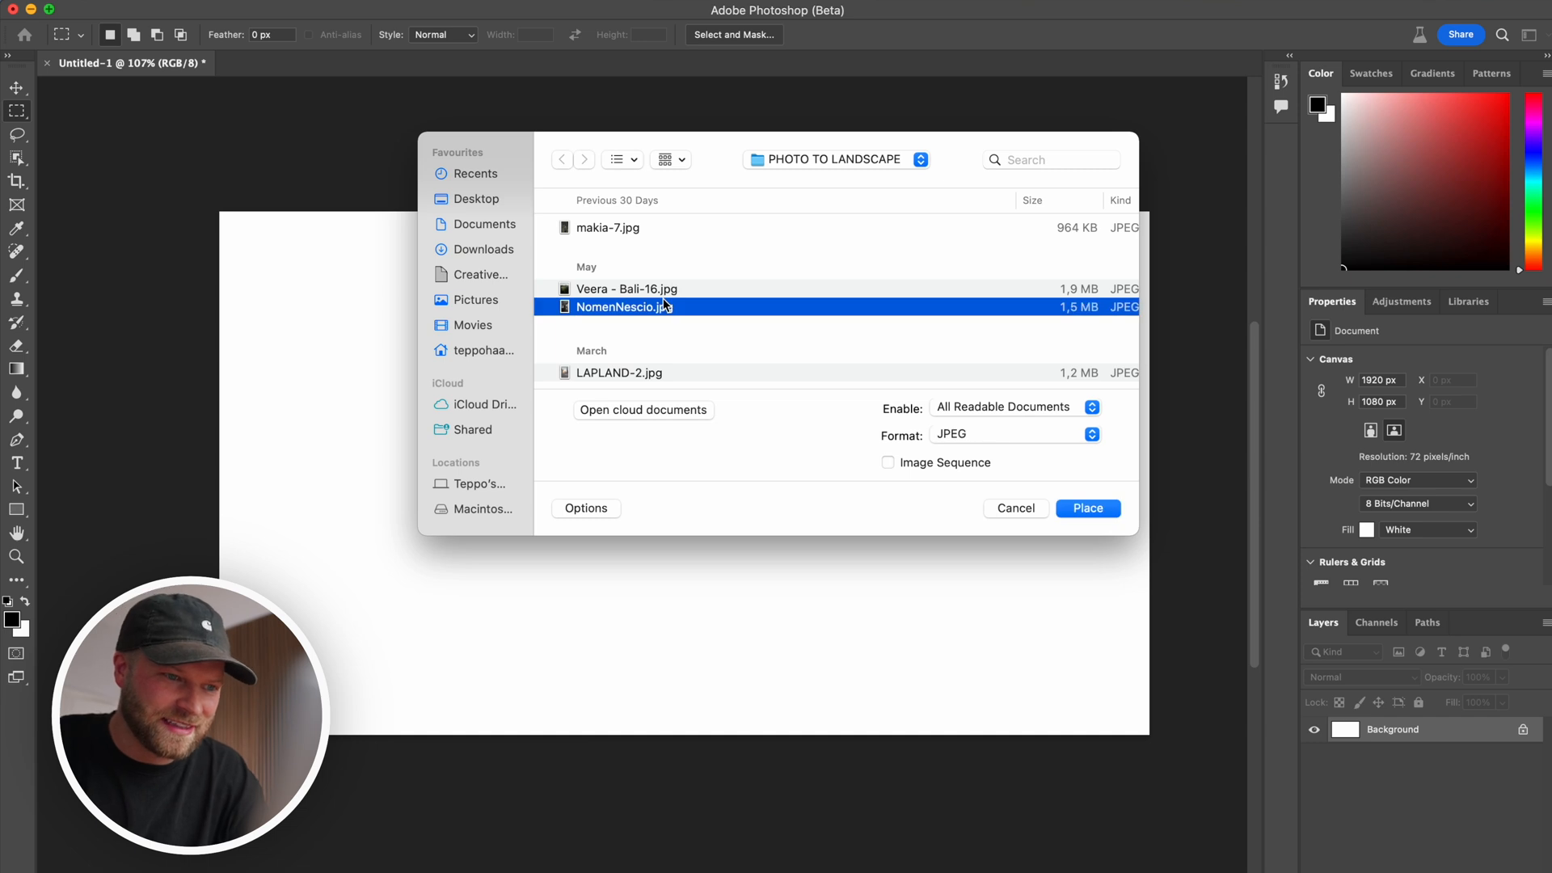
key(Up)
key(space)
key(space)
key(Return)
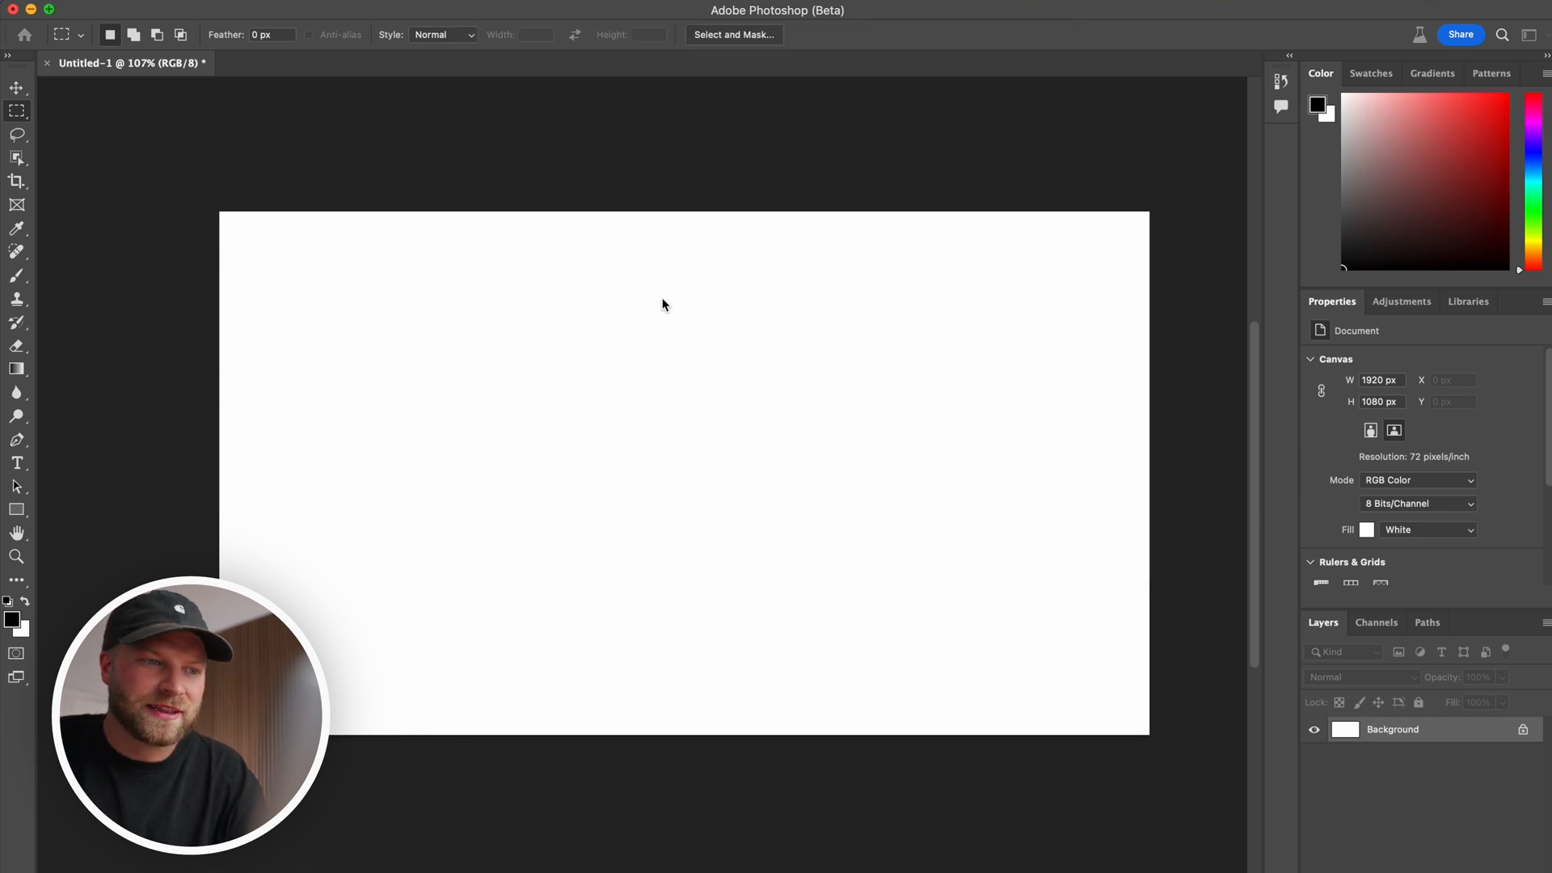
key(Return)
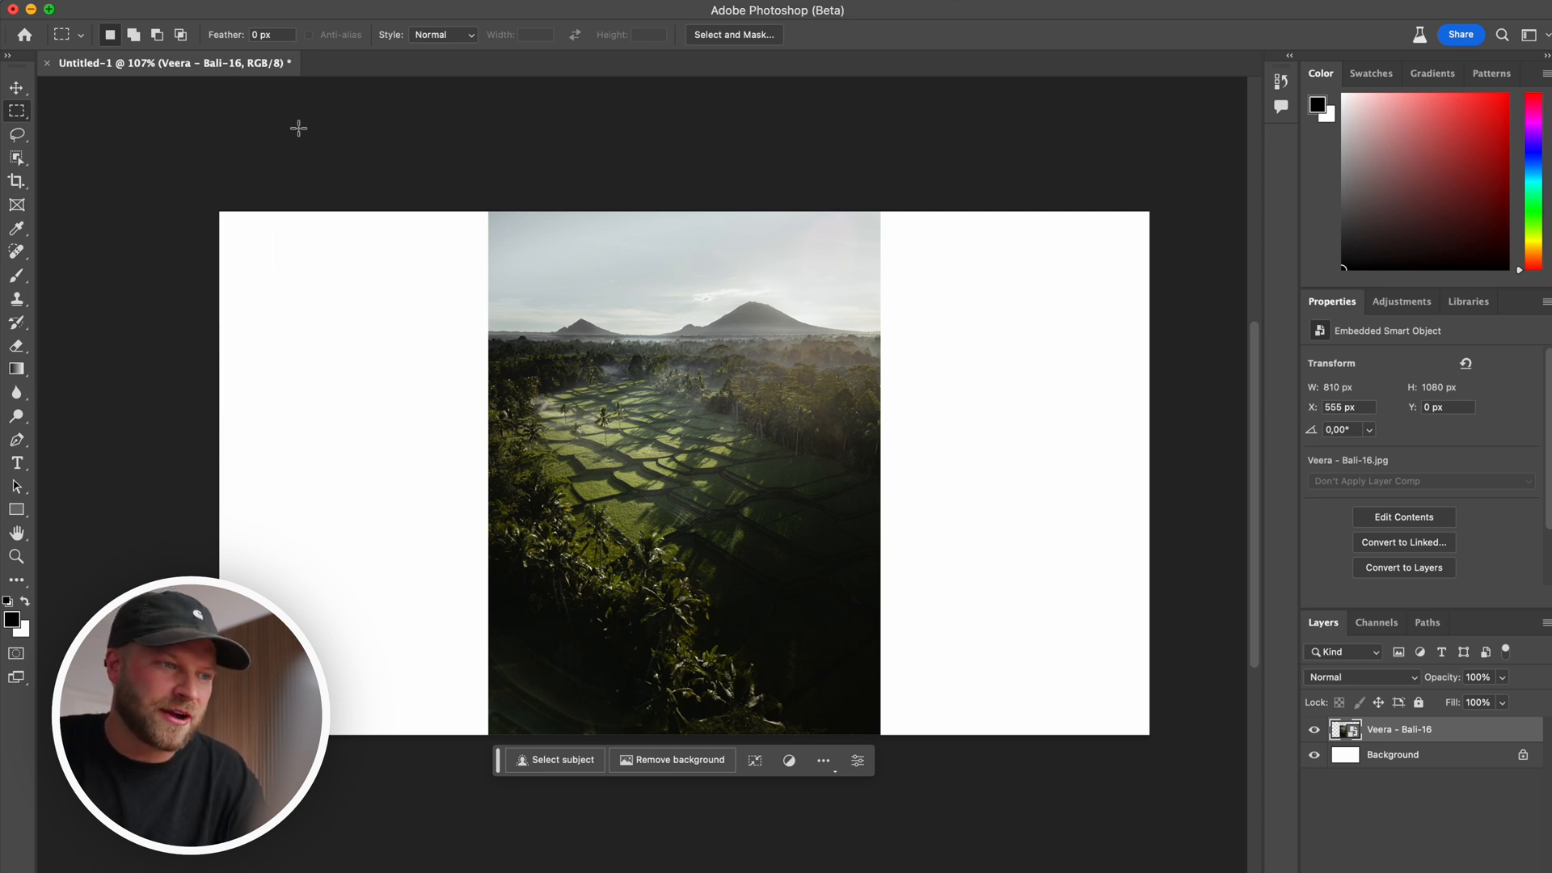
Select both white side areas, slightly overlapping the photo, and apply Generative Fill with the prompt "continue jungle and add a few more mountains"
drag(220, 211, 517, 771)
drag(863, 202, 1172, 802)
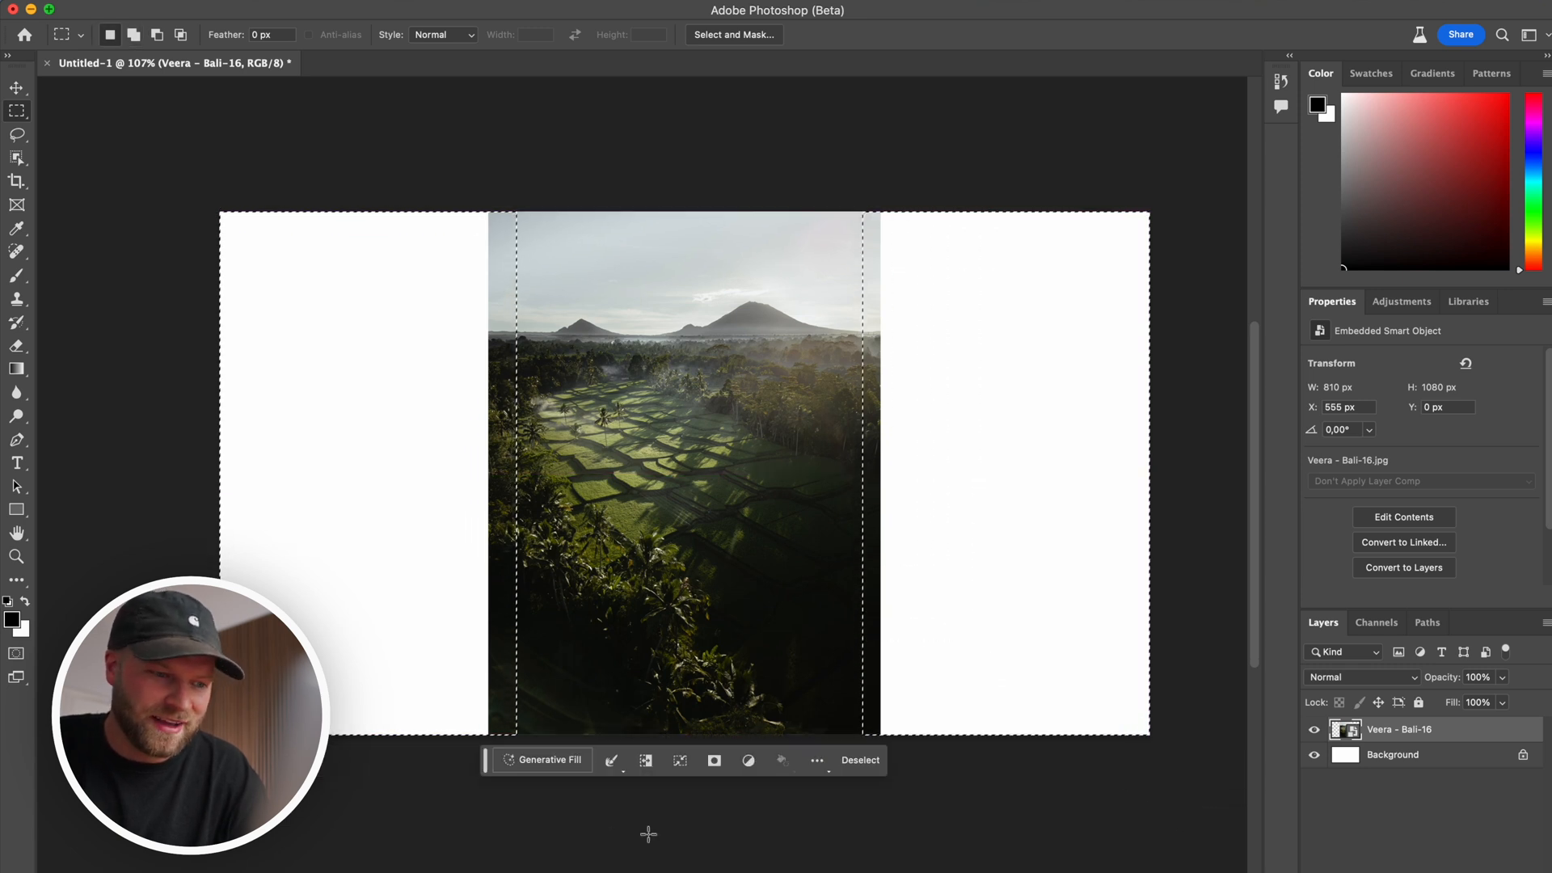
click(541, 760)
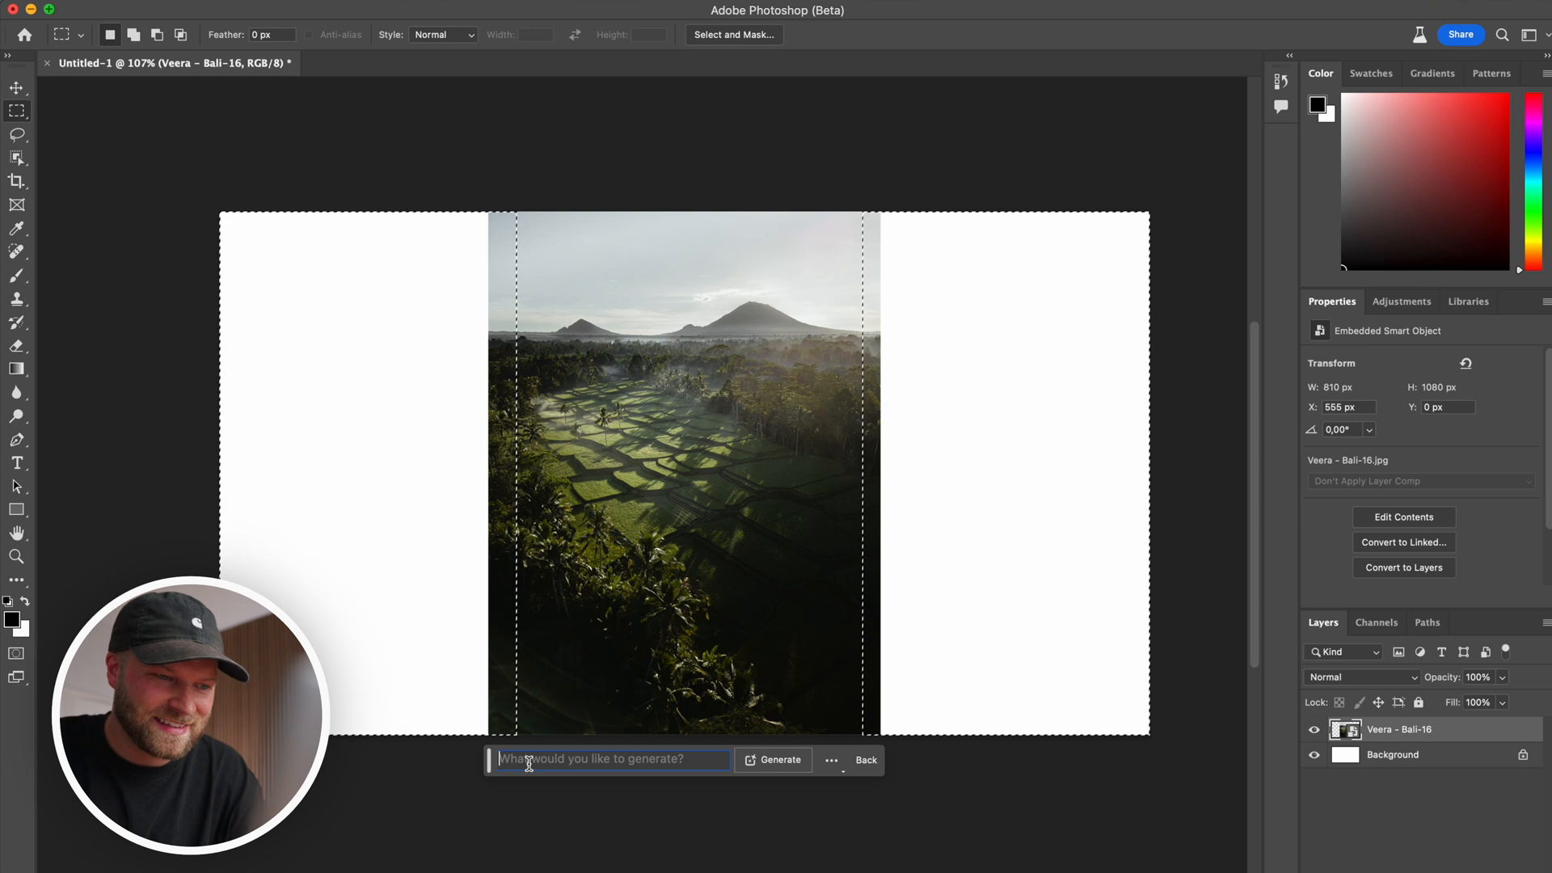
text(continu)
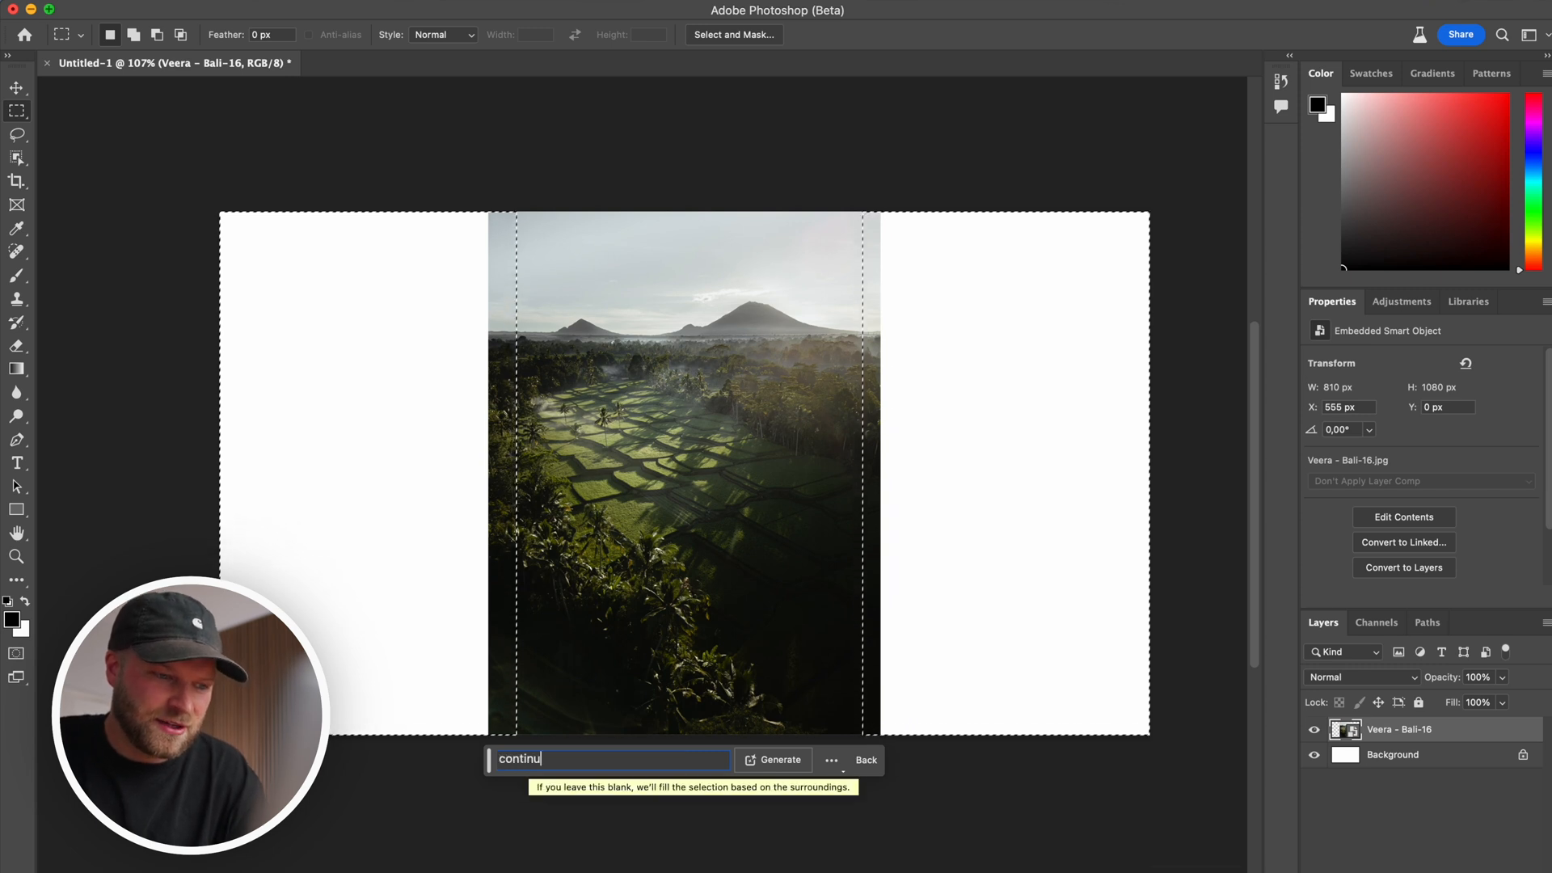
text(e jungle and add)
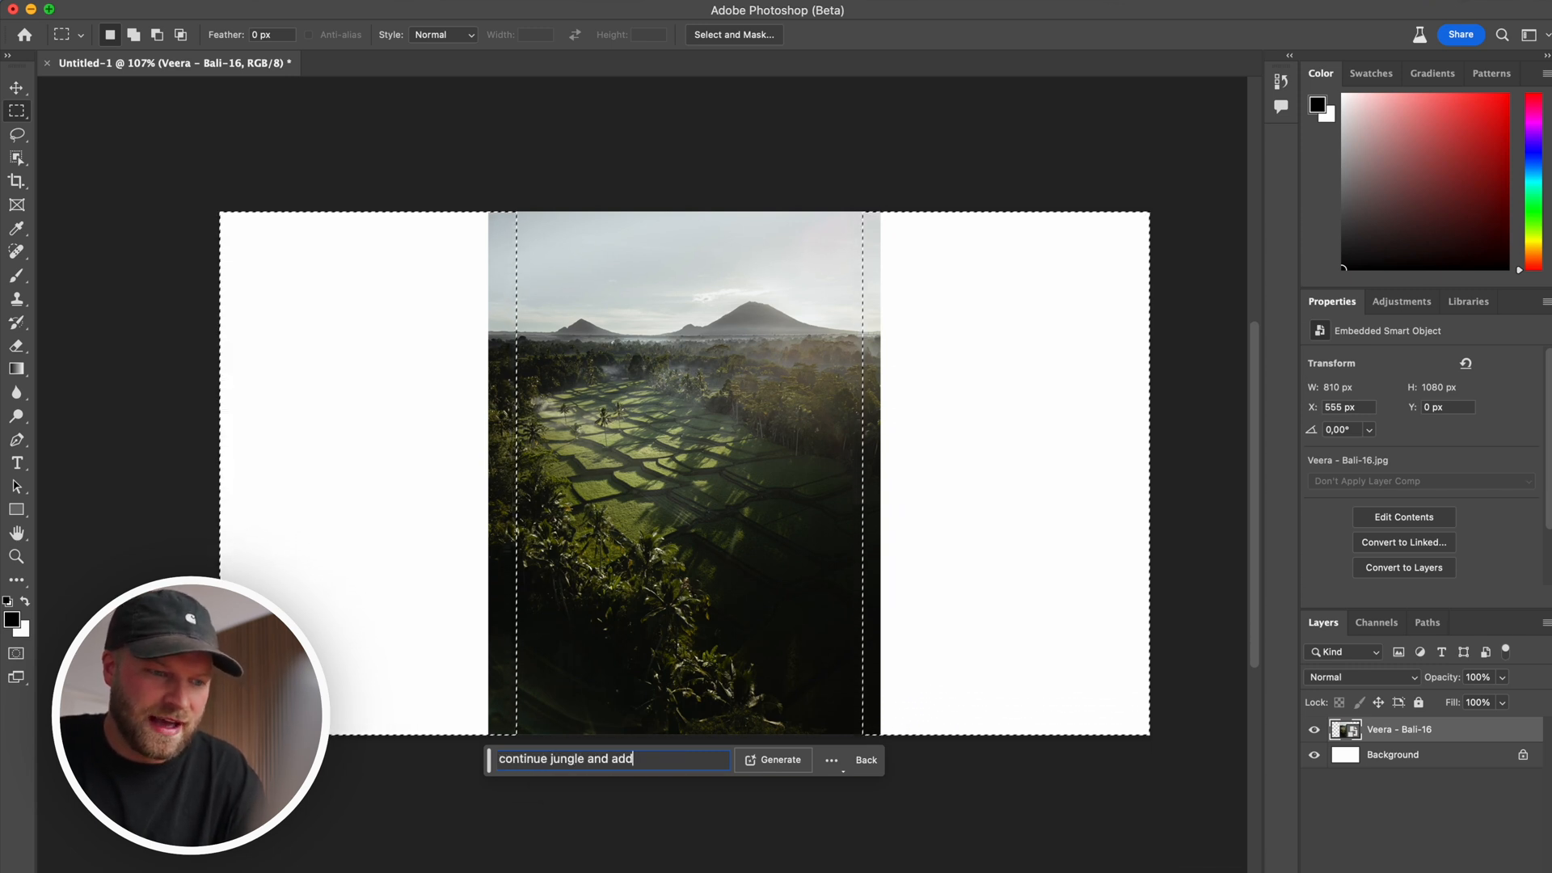
text( a few more mountains)
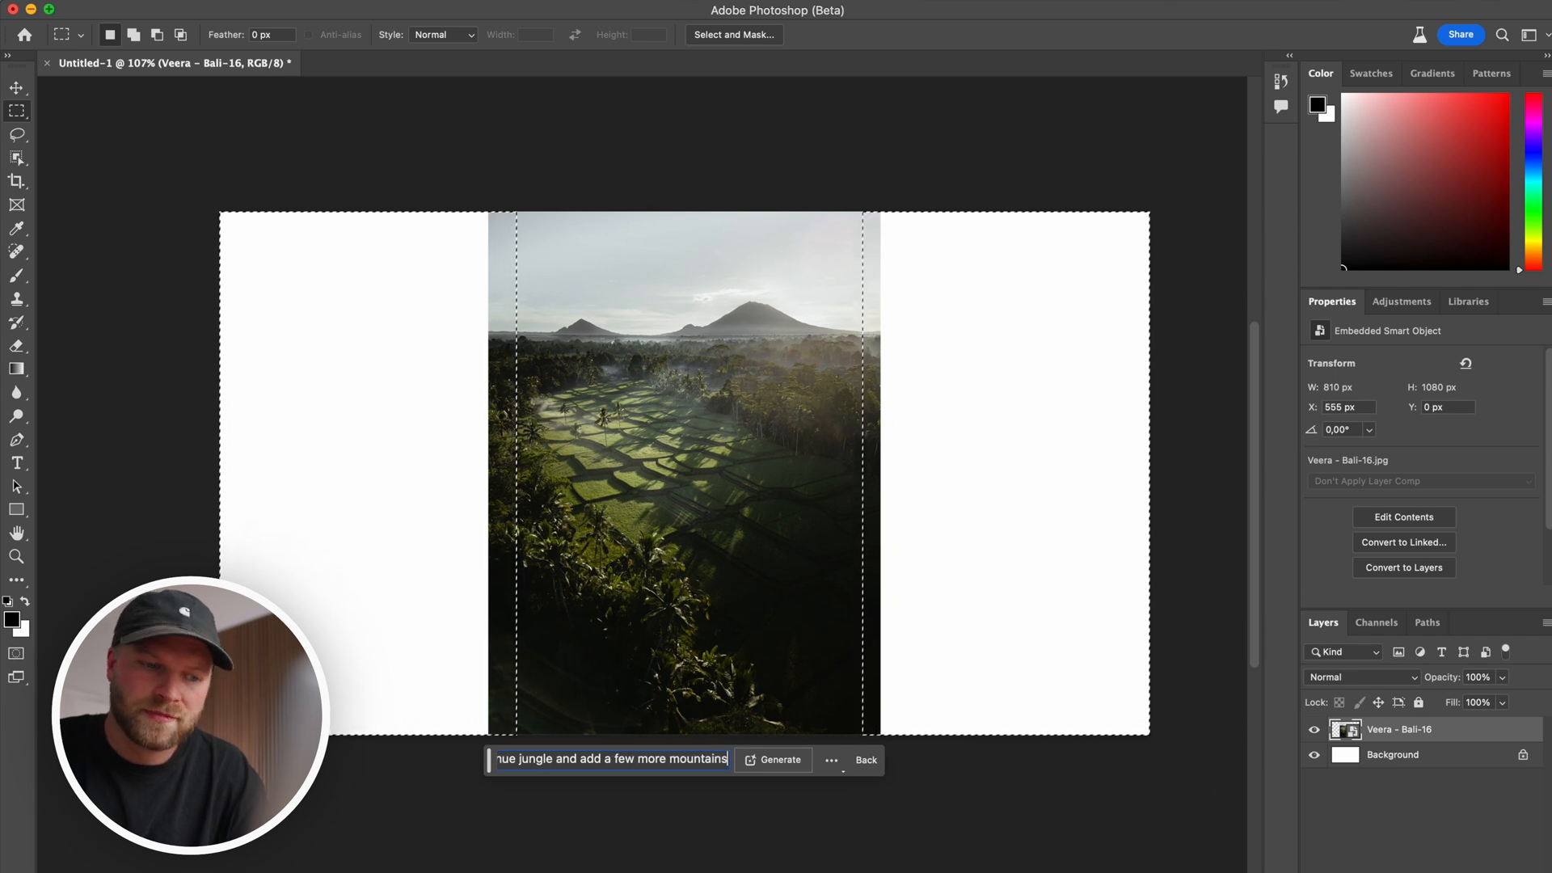
click(790, 764)
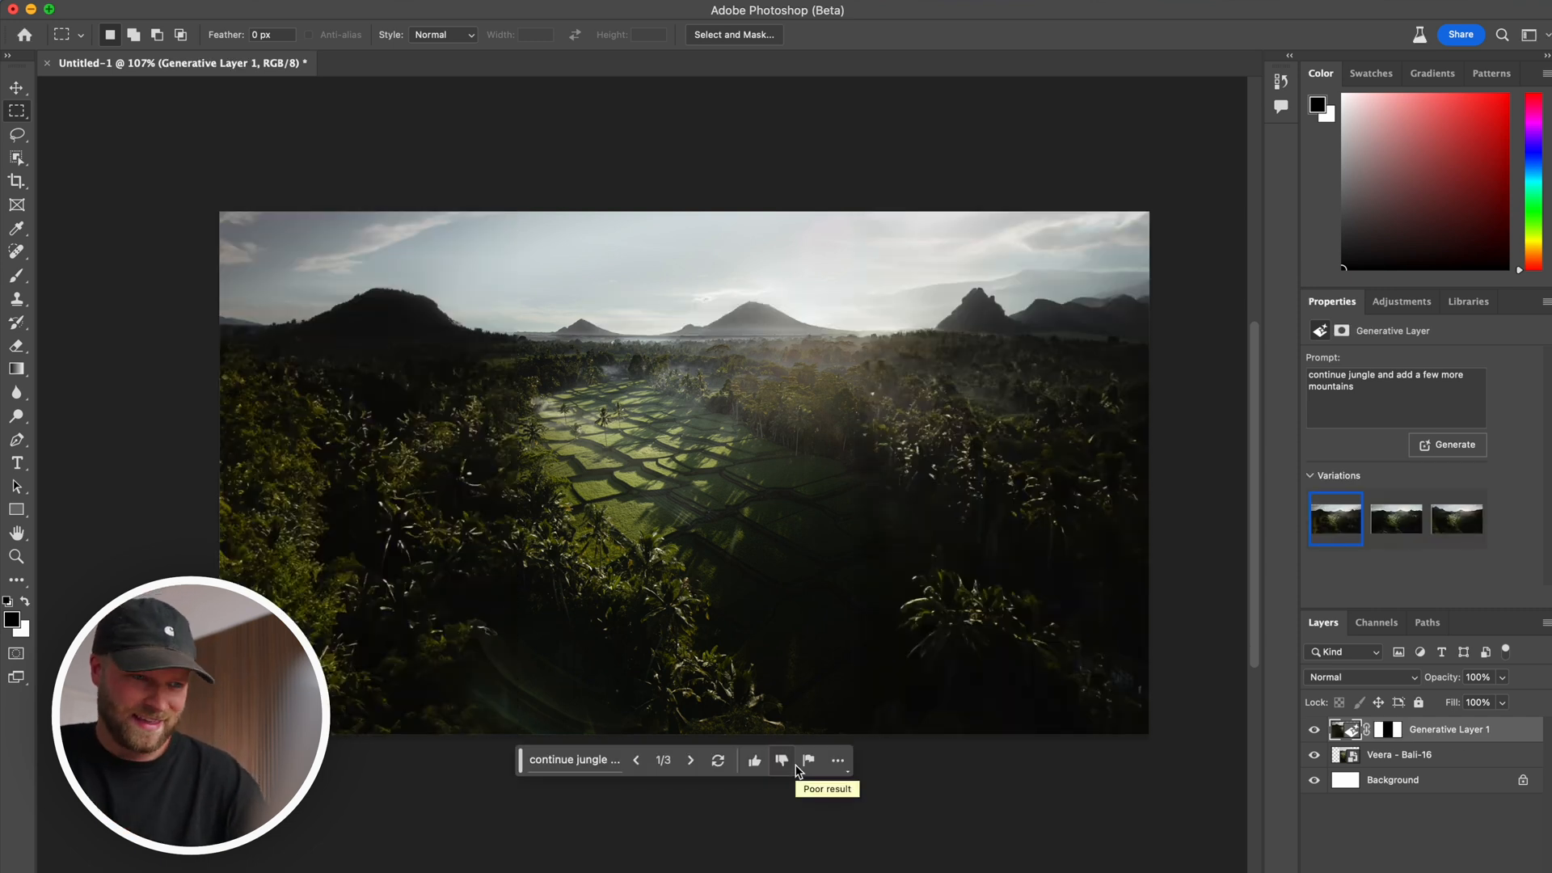
Compare the generated jungle variations, choose the third one, and check it against the original by briefly hiding the generative layer
click(1396, 519)
click(1457, 524)
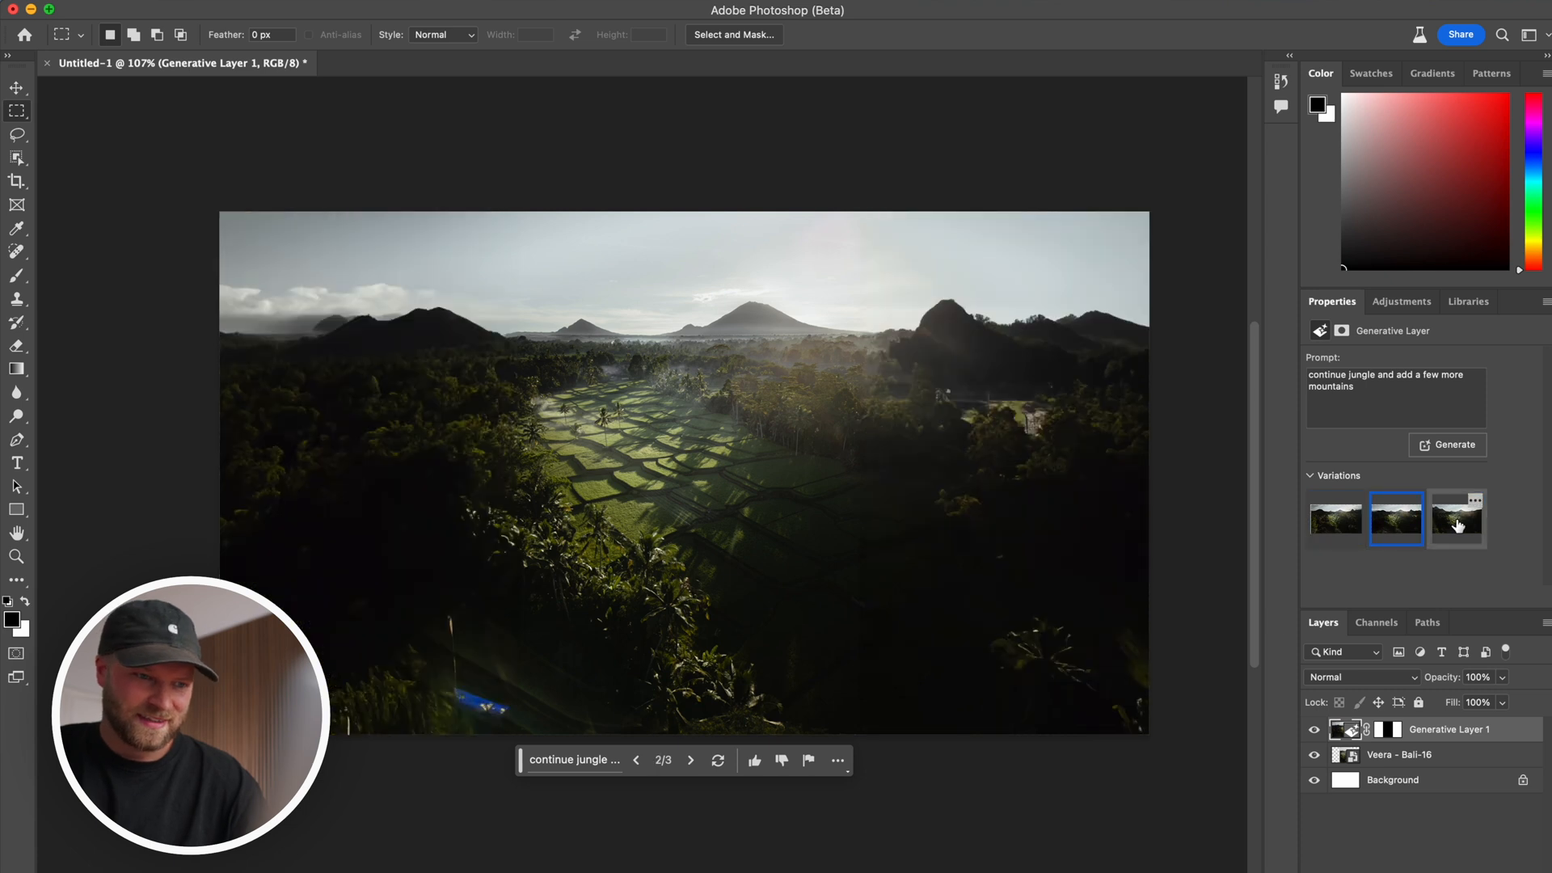
click(1410, 525)
click(1457, 525)
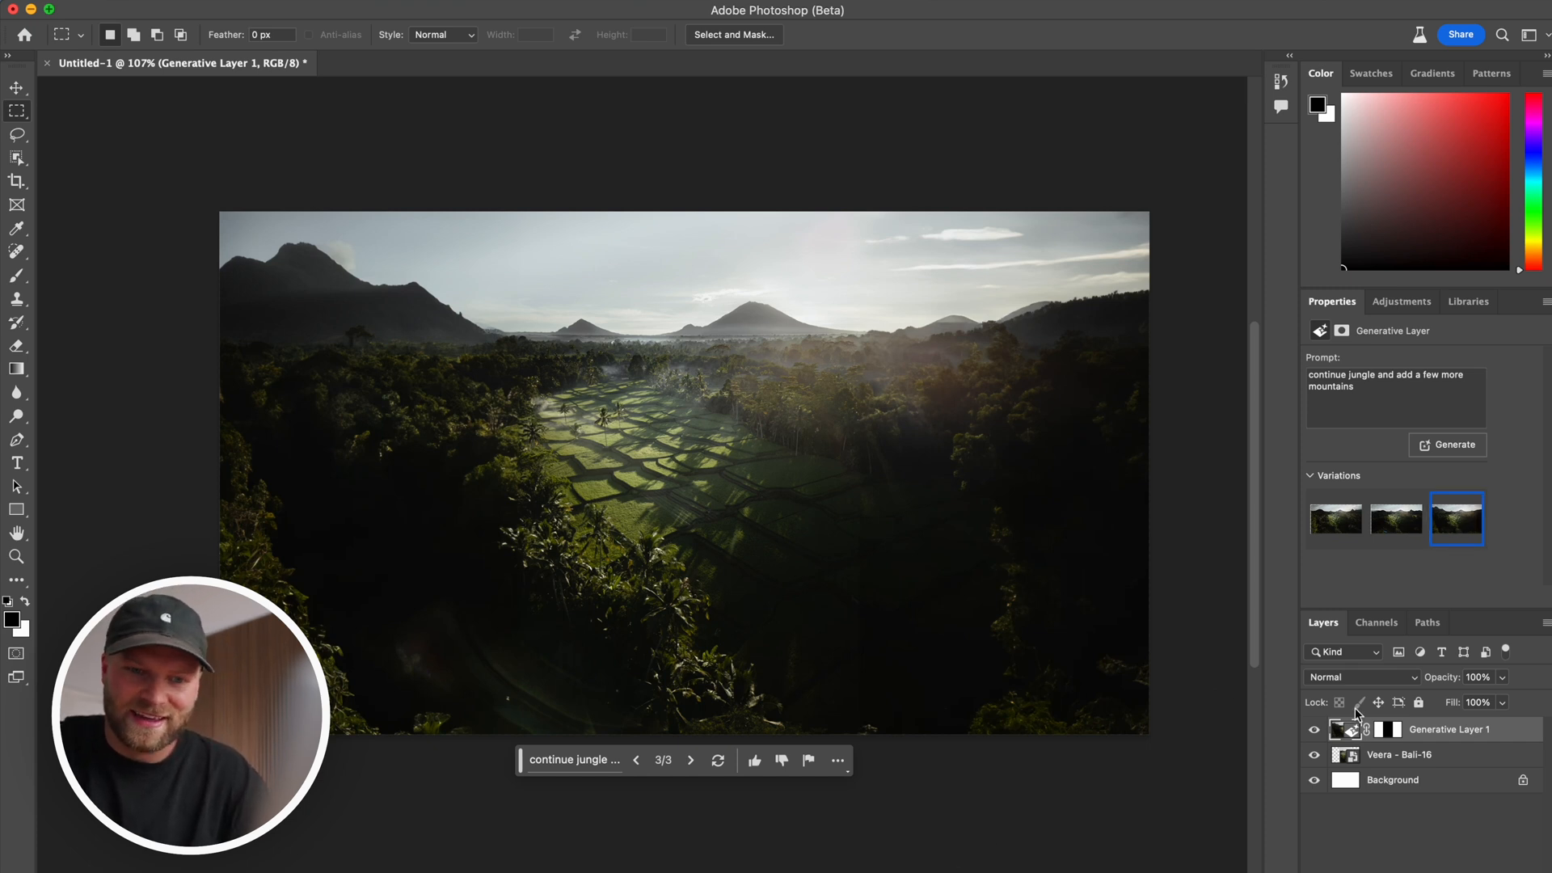
click(1313, 730)
click(1313, 730)
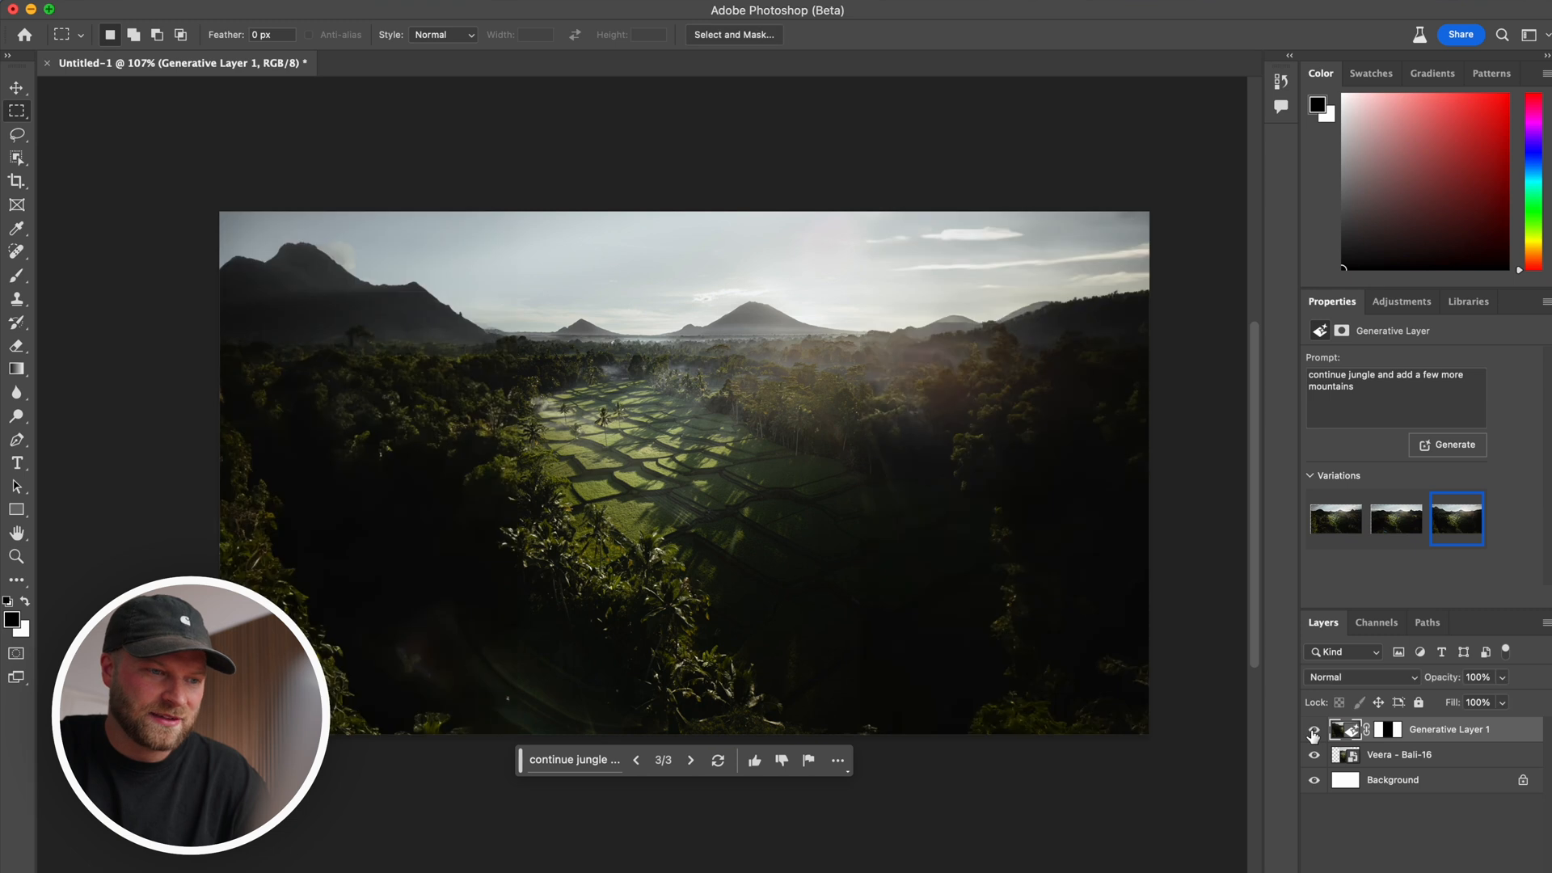